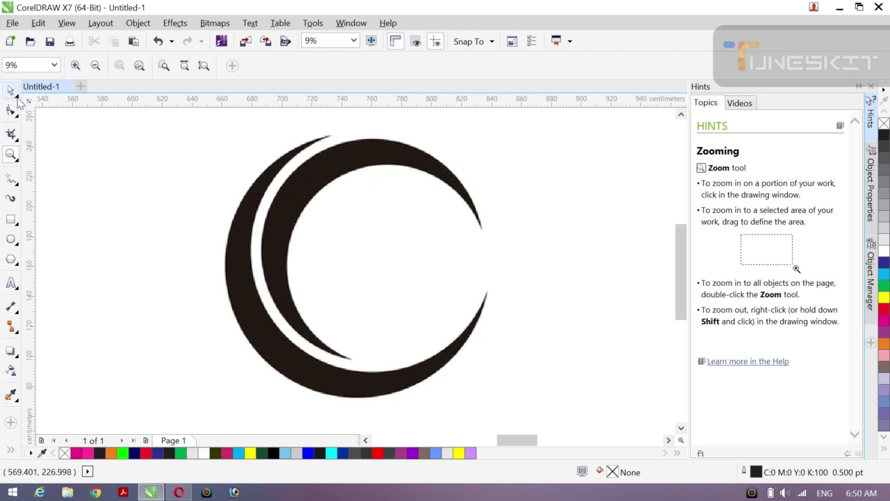
Activate the Freehand Pick tool and return to the Pick tool
click(12, 92)
click(19, 99)
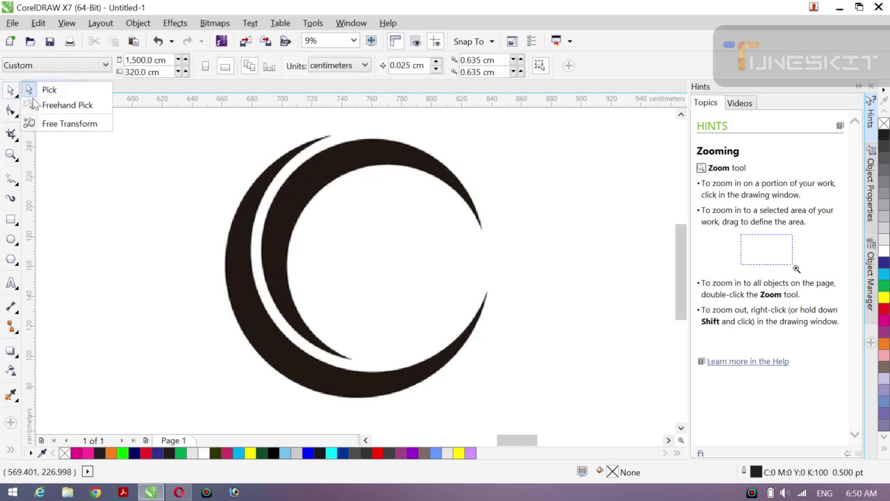
click(32, 107)
click(20, 101)
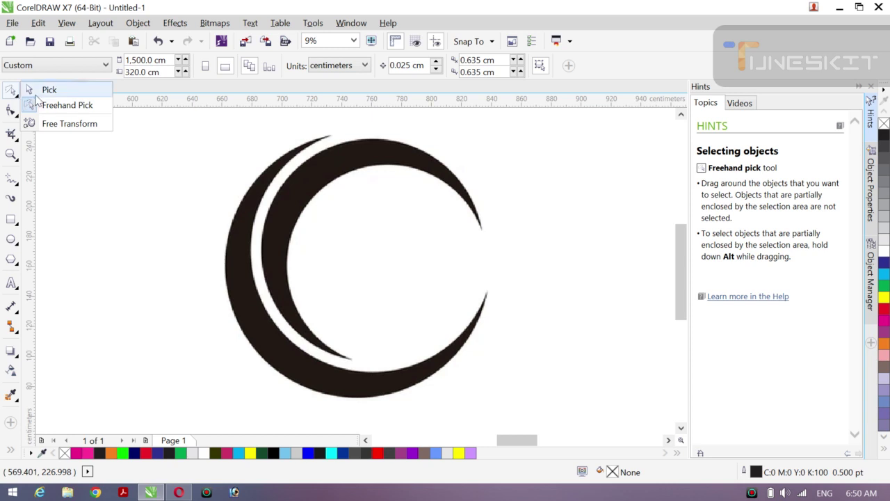
click(40, 96)
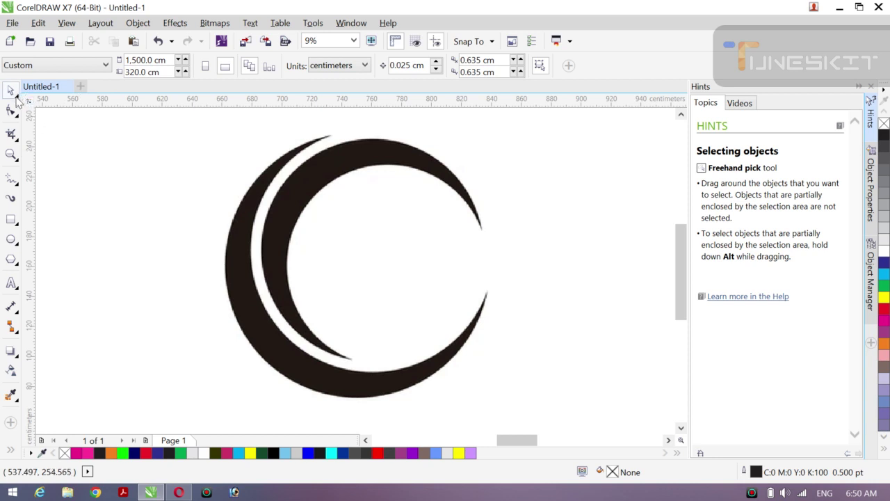
Move the ruler origin onto the upper part of the crescent bitmap's outer arc
click(17, 99)
click(19, 101)
drag(28, 103, 254, 208)
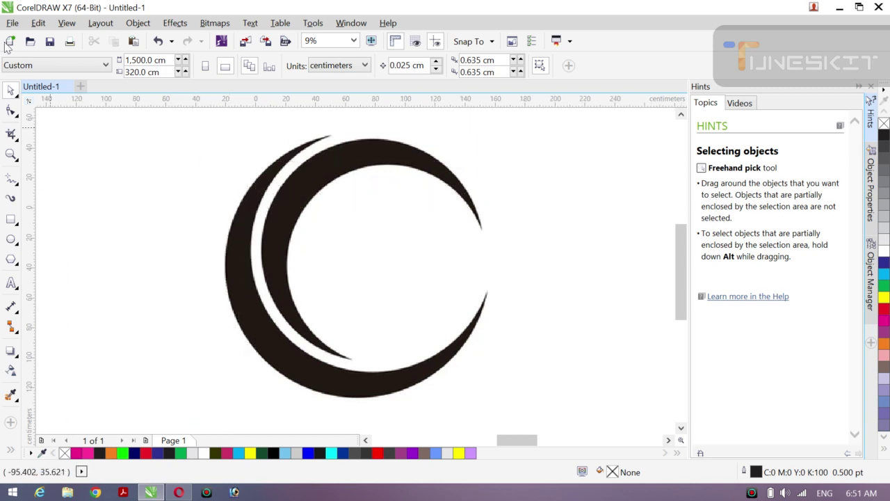
click(16, 97)
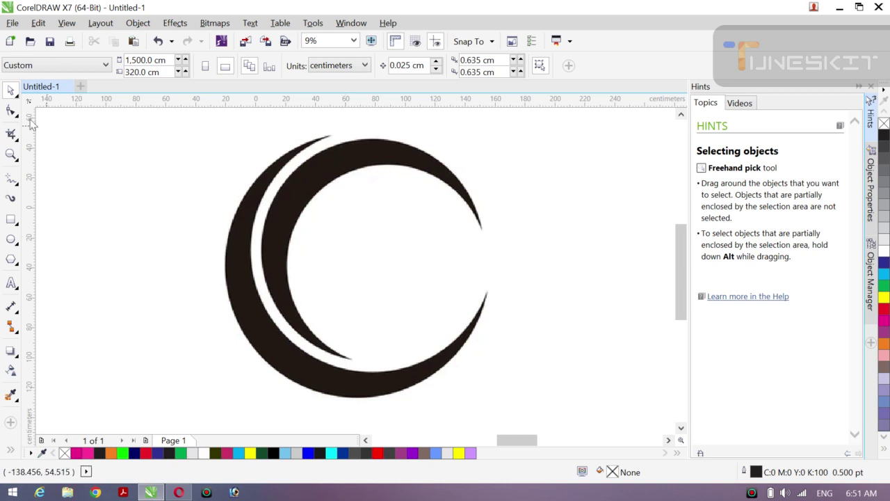
click(21, 99)
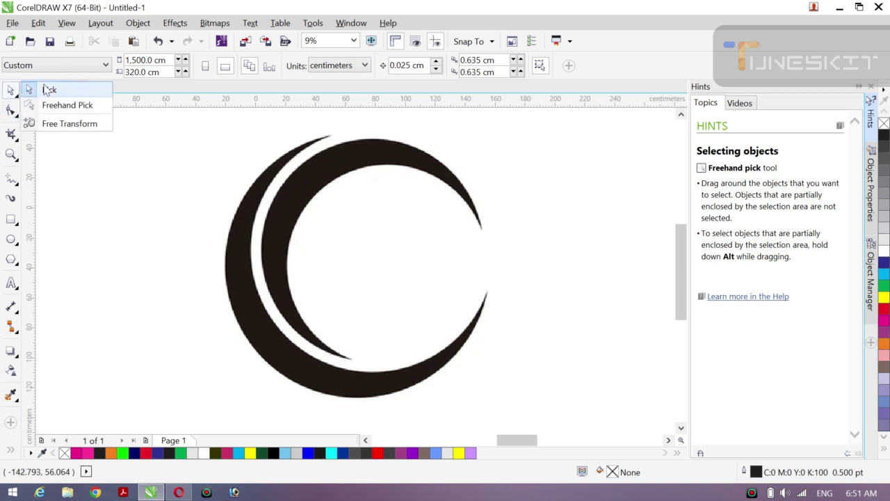
click(22, 88)
click(21, 99)
click(22, 89)
Move the crescent bitmap up and to the left to free drawing space beside it, and deselect it
click(253, 262)
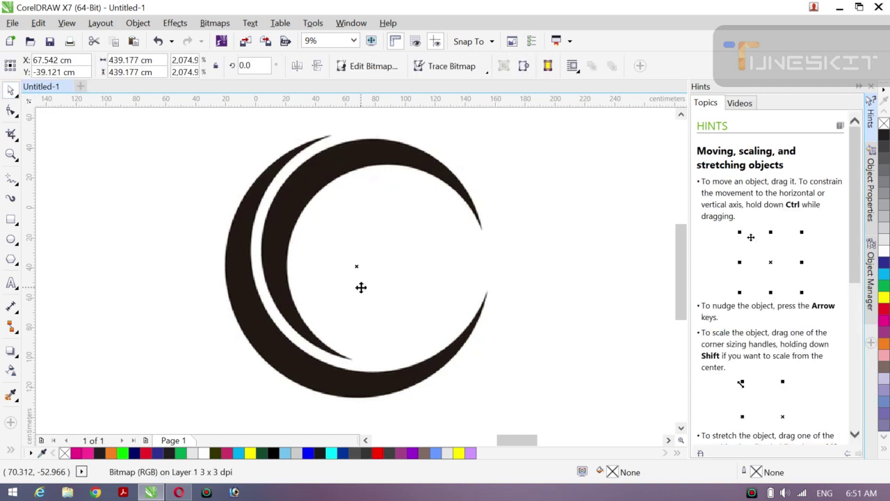
key(z)
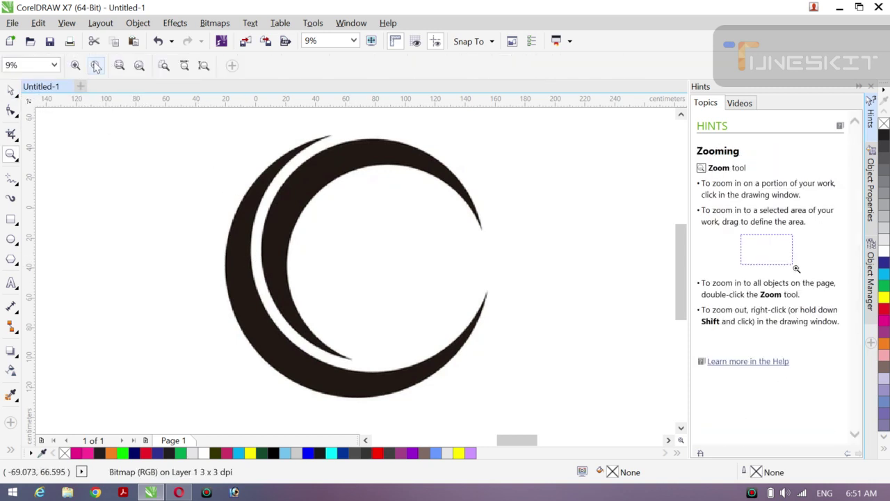
click(96, 65)
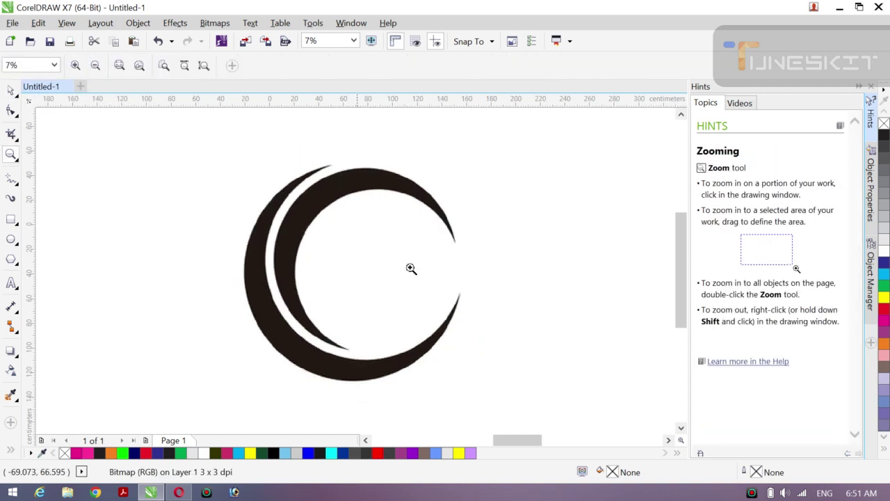
click(11, 91)
drag(396, 294, 193, 246)
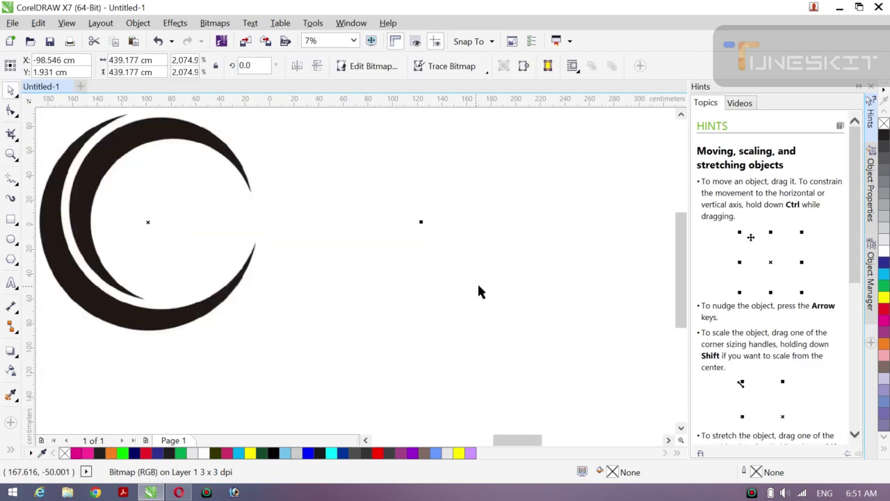
click(535, 293)
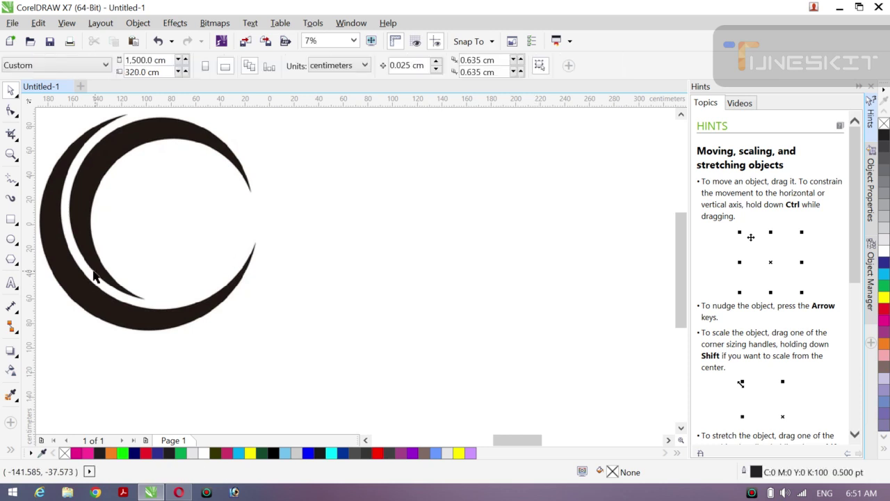
Draw a circle about 187 cm in diameter beside the crescent bitmap and make a copy reduced to about 169 cm toward its upper-left side
click(11, 240)
mouse_move(422, 178)
mouse_down()
mouse_move(536, 355)
mouse_move(610, 411)
mouse_up()
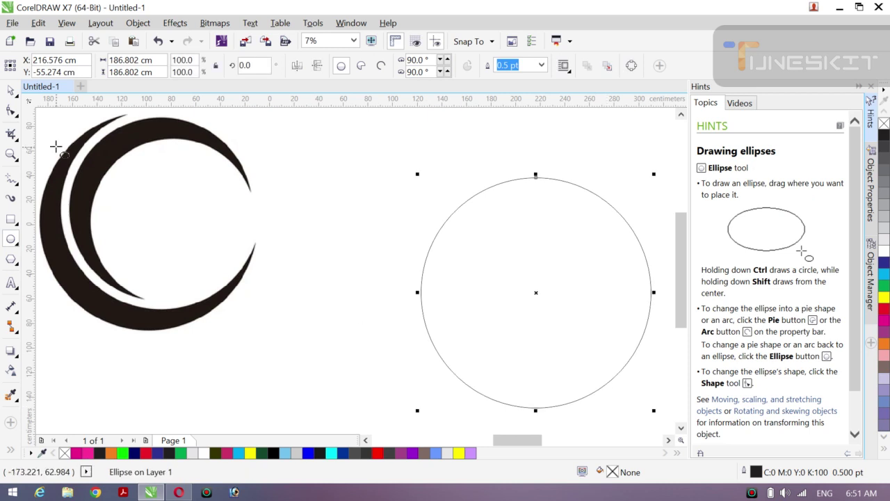
click(10, 91)
click(39, 88)
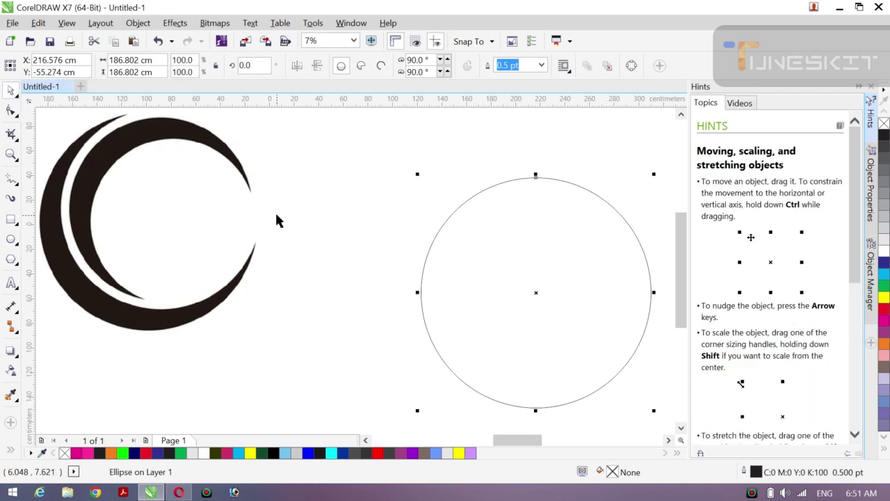
drag(541, 294, 503, 275)
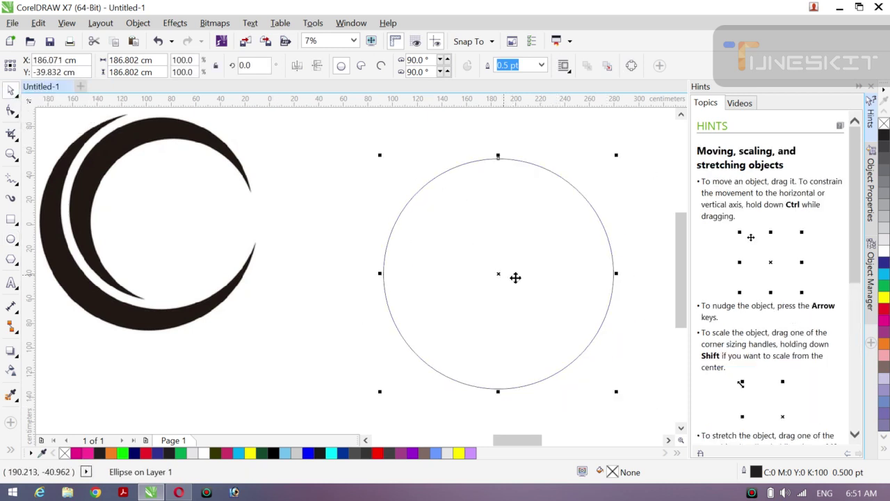
drag(615, 391, 595, 375)
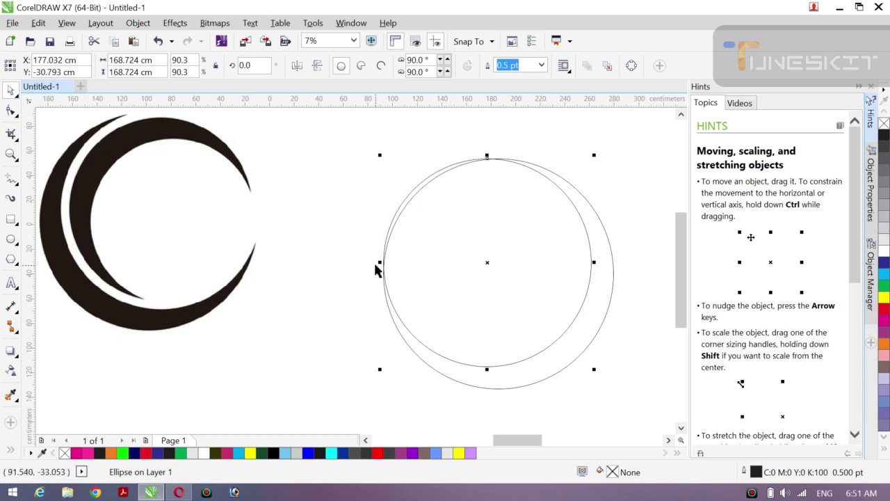
Fill both parts of the crescent-shaped gap between the two circles with pink using Smart Fill
click(11, 451)
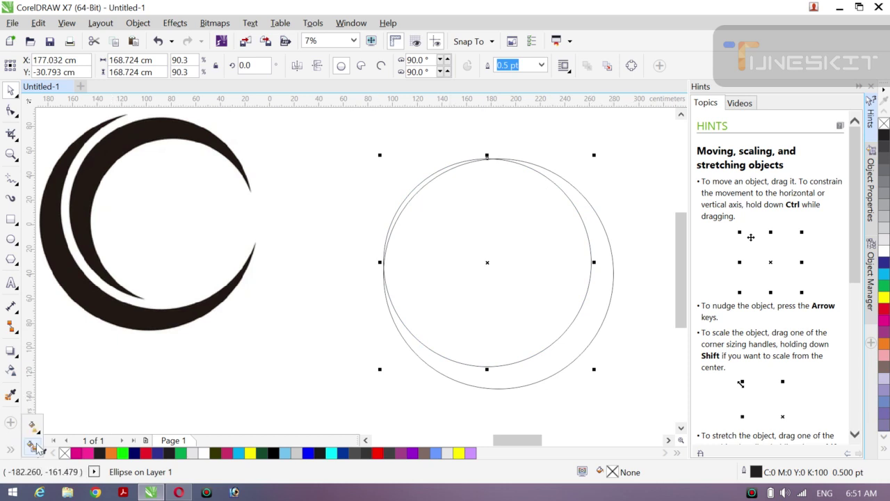
click(32, 446)
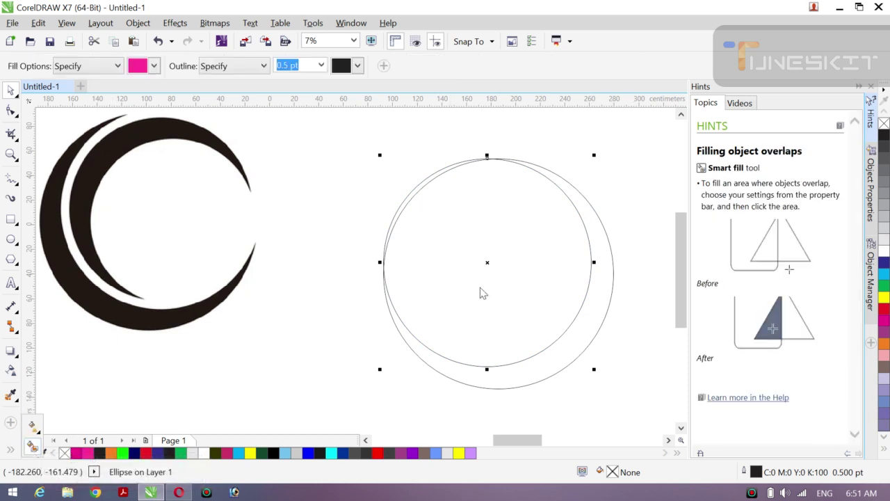
click(549, 359)
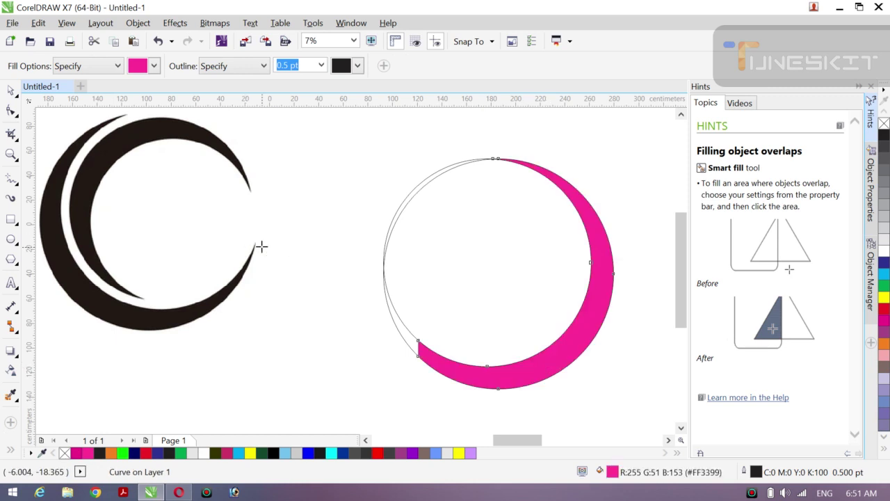
click(407, 332)
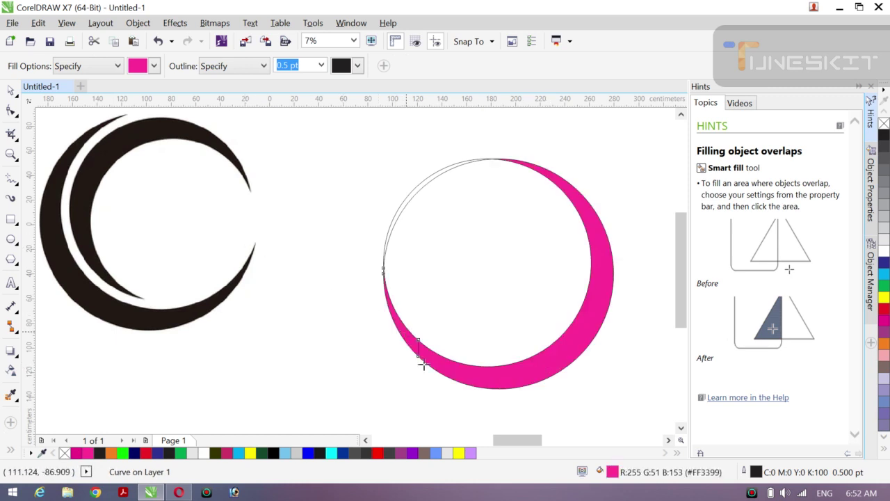
Narrow the crescent bitmap to about 370 cm wide and shift it slightly to the right
click(17, 96)
click(336, 267)
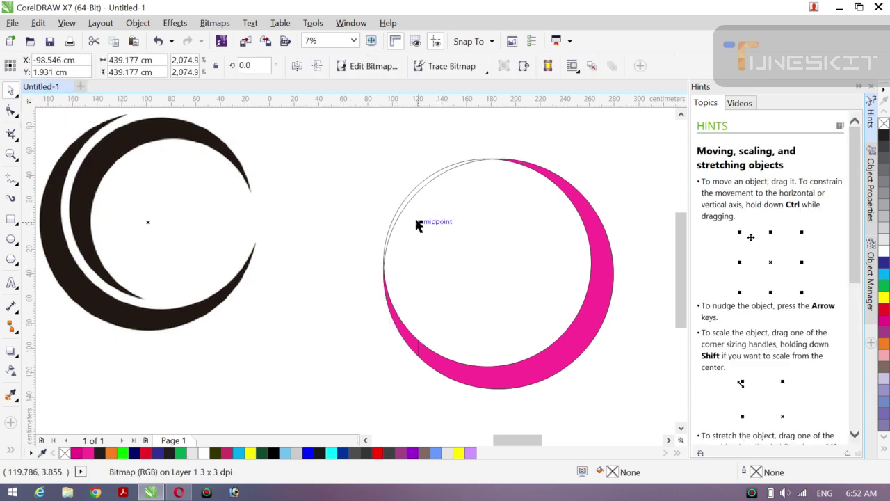
drag(419, 221, 336, 221)
drag(180, 251, 205, 254)
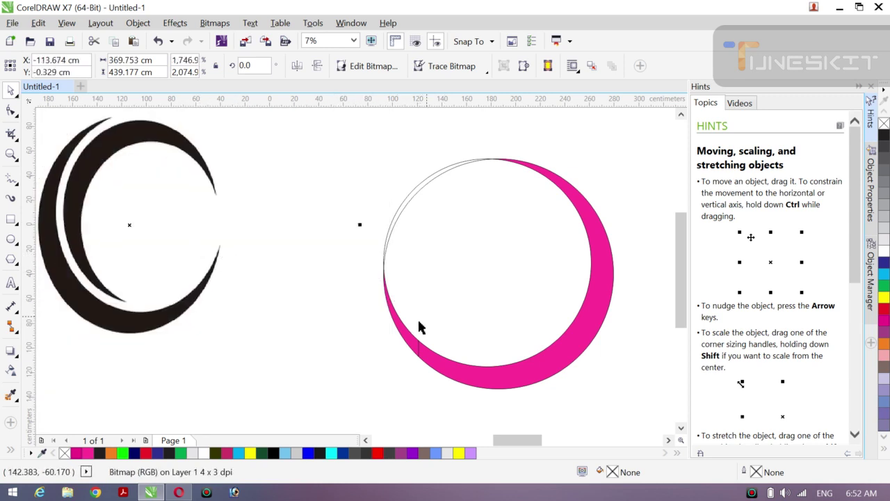
Select both pink crescent pieces and move them together off the circles, overlapping the crescent bitmap
click(19, 101)
click(432, 197)
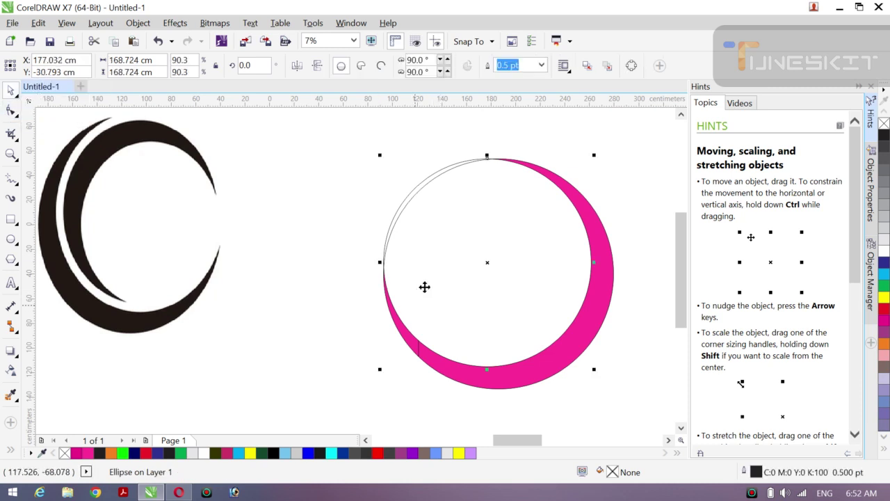
click(307, 314)
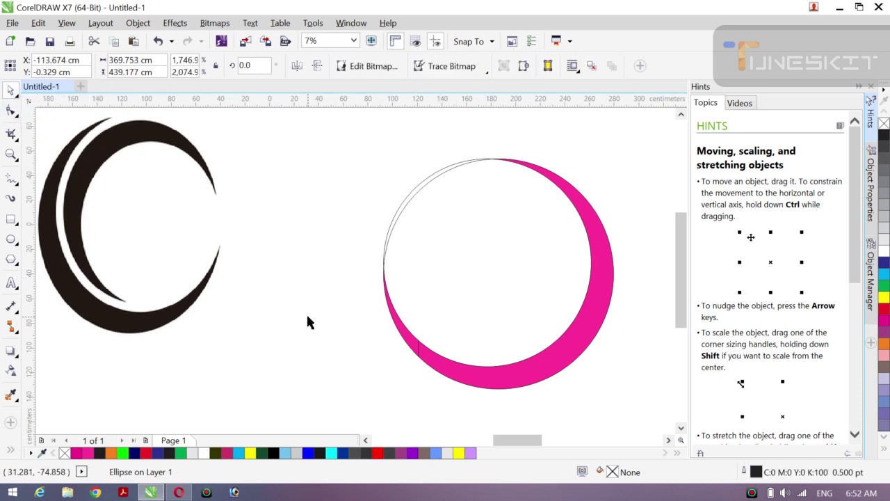
click(409, 342)
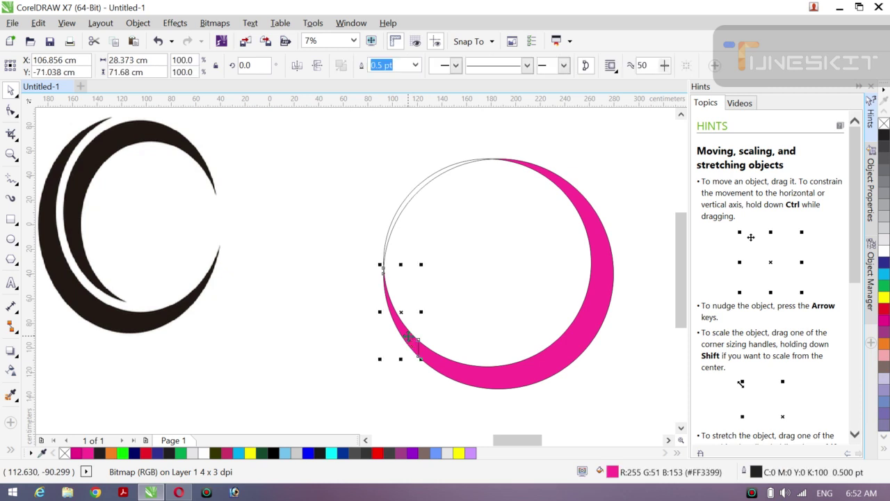
shift+click(580, 334)
drag(498, 273, 209, 300)
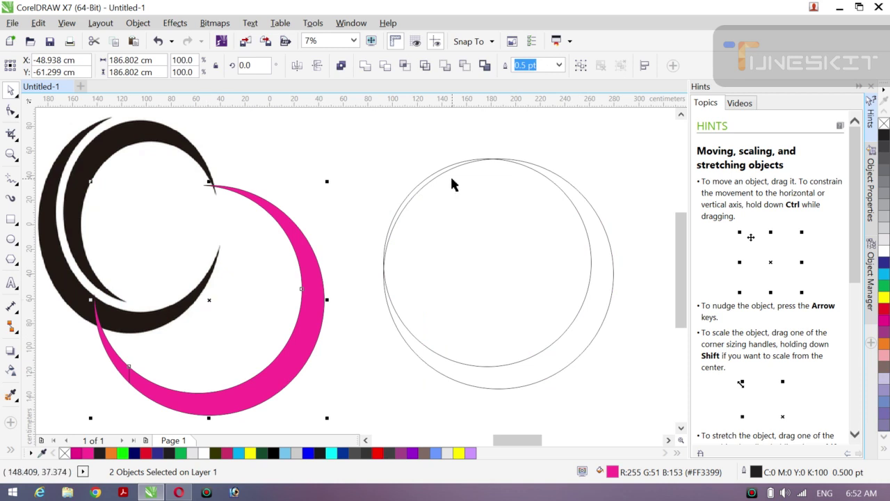
Delete the two construction circles
click(427, 187)
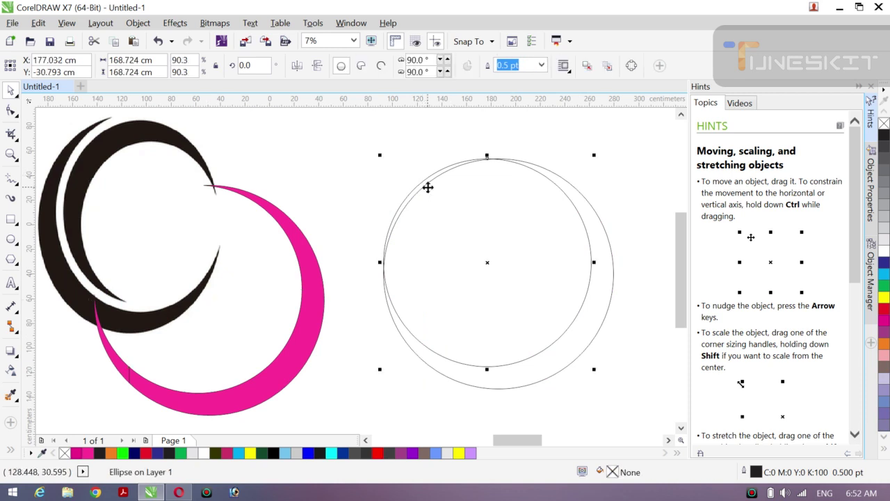
key(Delete)
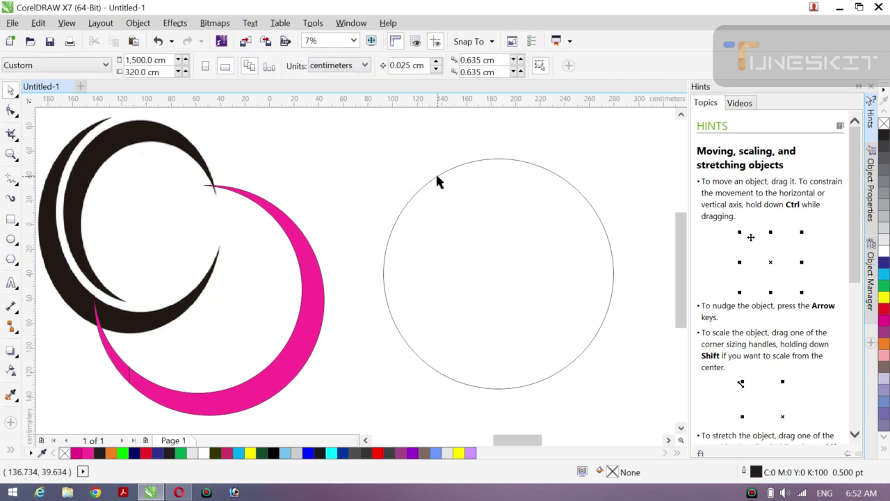
click(436, 176)
key(Delete)
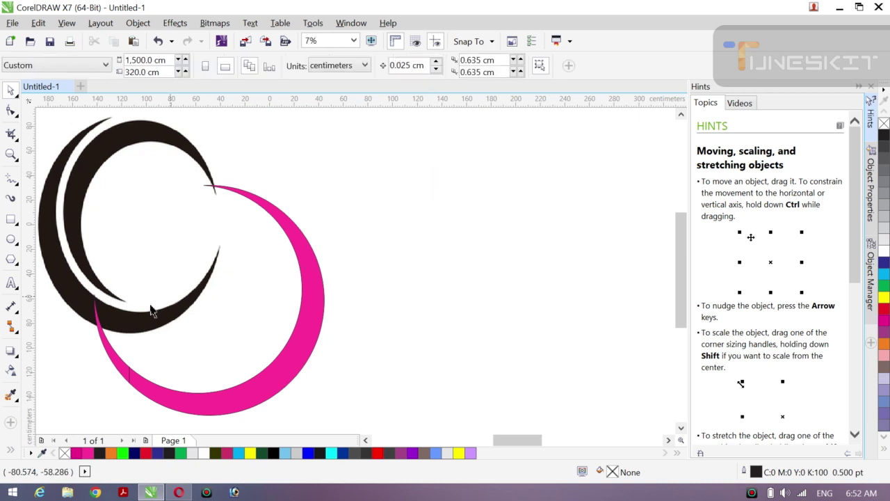
Weld the two pink crescent pieces into a single shape
click(124, 372)
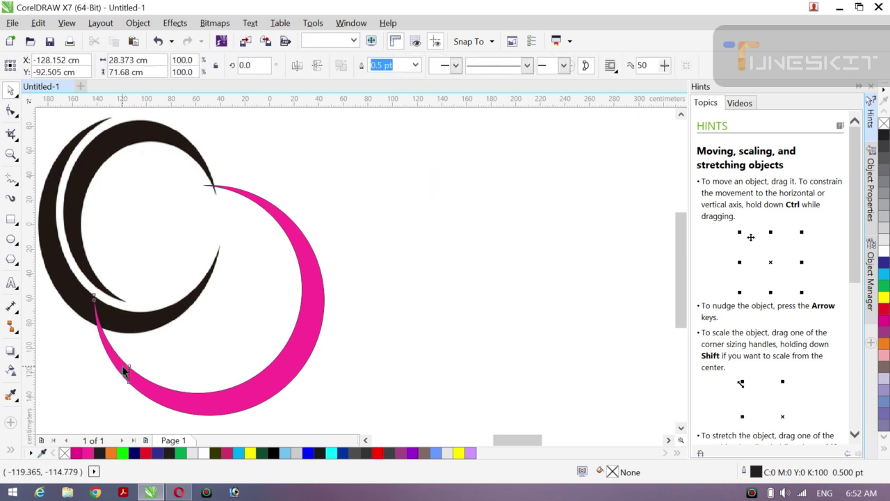
shift+click(231, 408)
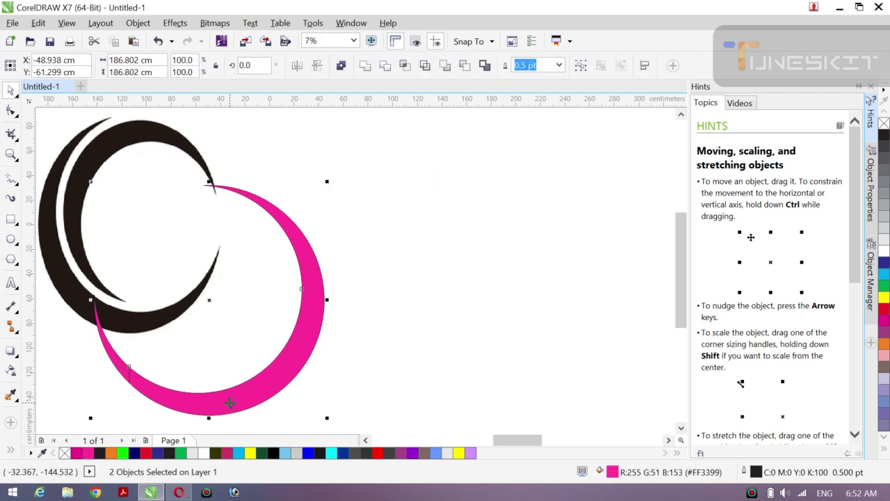
click(370, 65)
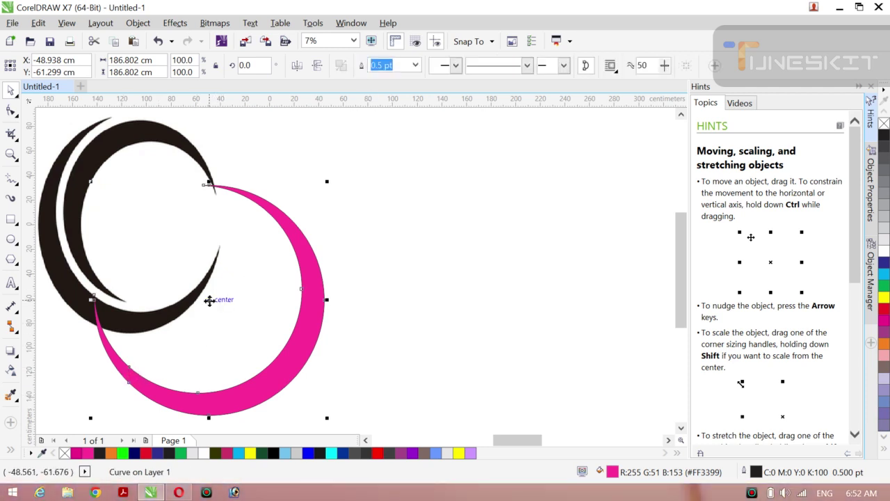
Move the welded pink crescent to the empty area beside the bitmap and set its outline width to None
drag(209, 300, 439, 260)
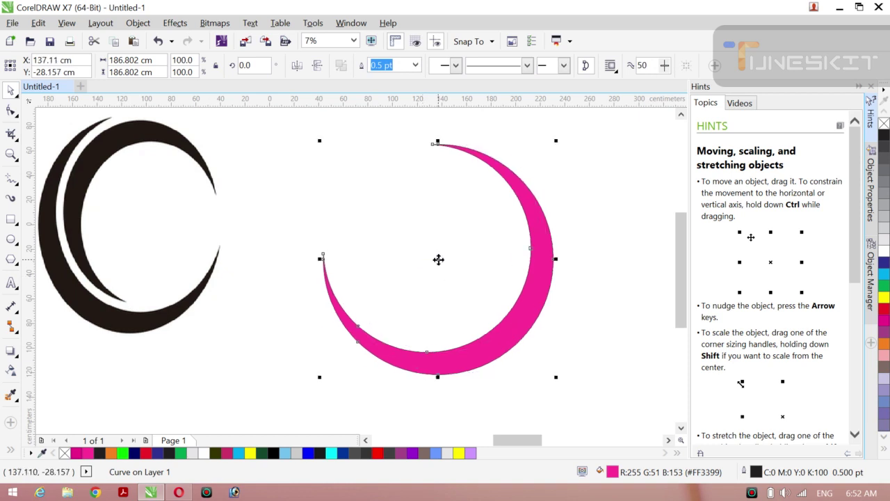
click(415, 65)
click(393, 80)
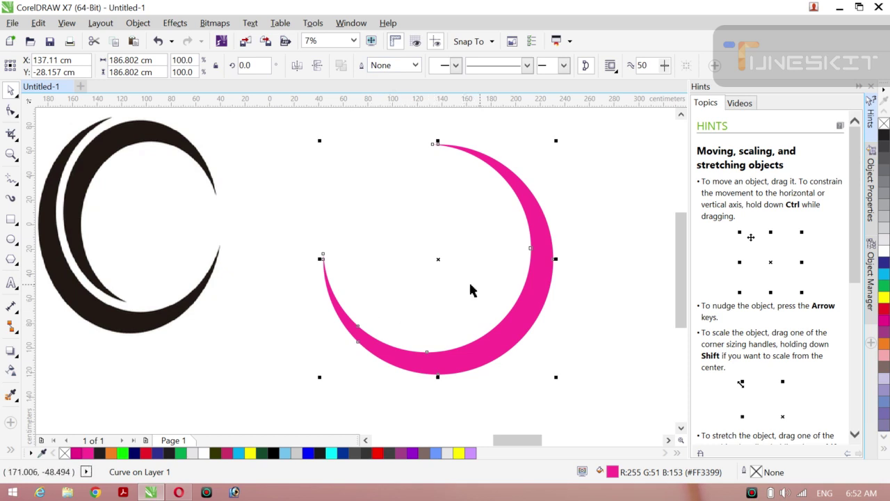
Scale the pink crescent down to about 124 cm and move it up and to the right, farther from the bitmap
drag(555, 378, 517, 338)
drag(441, 256, 561, 206)
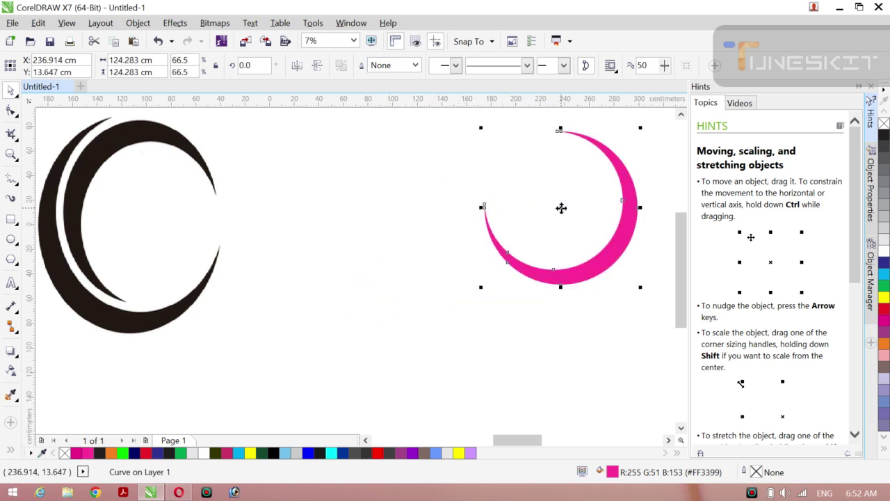
click(188, 261)
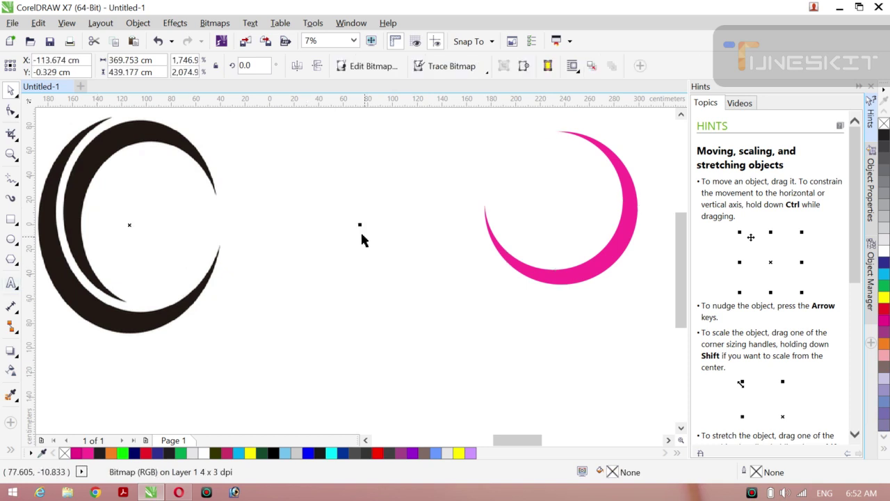
Scale the crescent bitmap to about 251 × 236 cm and place it just below and to the left of the pink crescent
drag(360, 226, 479, 264)
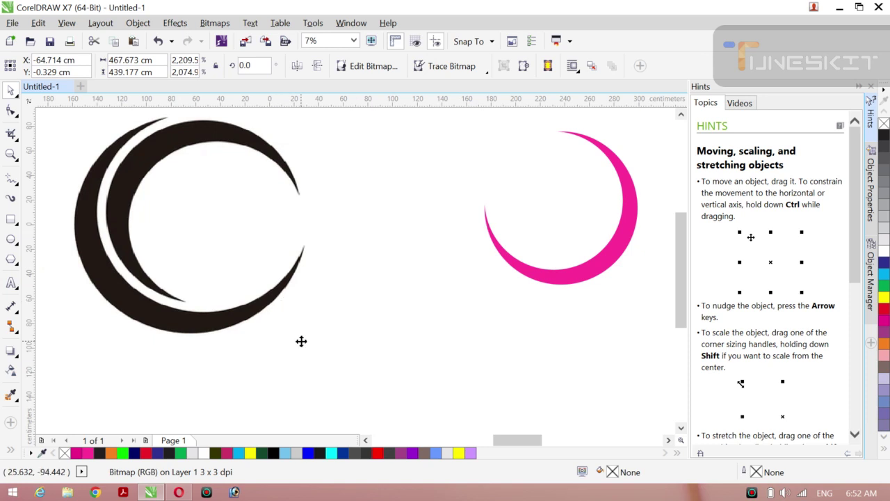
drag(300, 341, 330, 268)
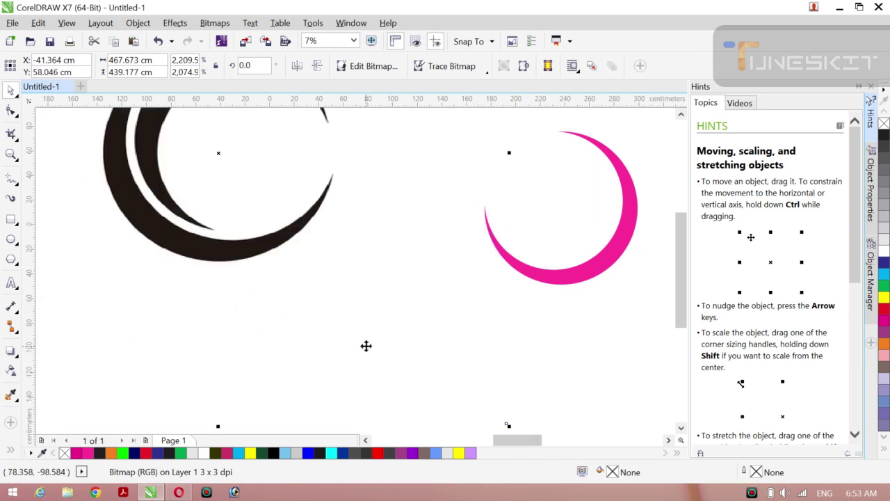
drag(509, 426, 374, 299)
drag(260, 246, 249, 292)
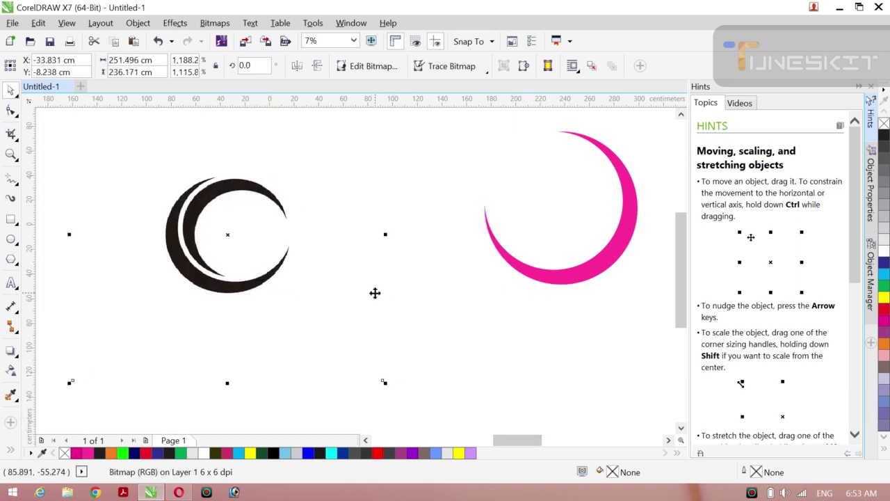
drag(209, 254, 427, 288)
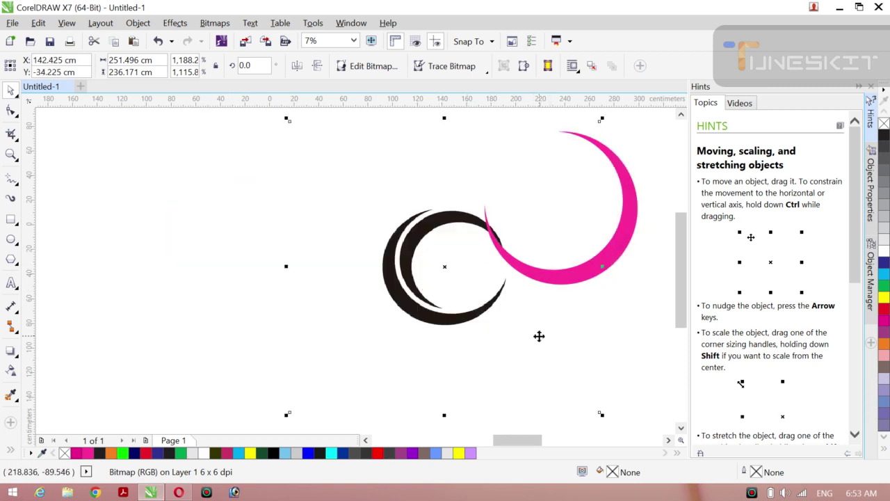
drag(455, 308, 407, 307)
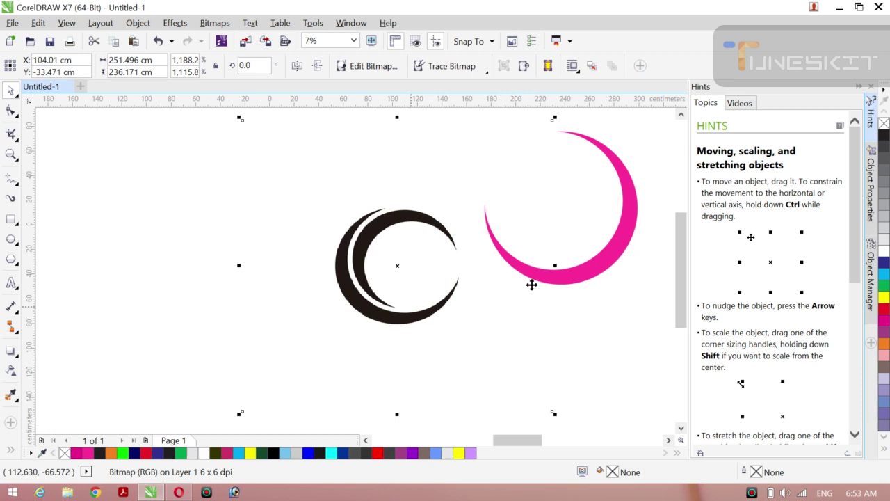
Scale the pink crescent down to about 65 cm and move it over the black crescents of the bitmap
click(576, 268)
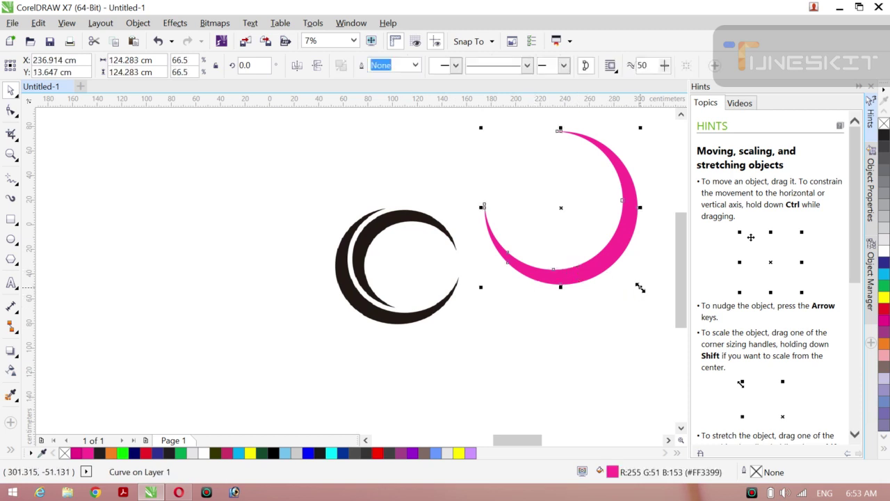
drag(640, 287, 603, 251)
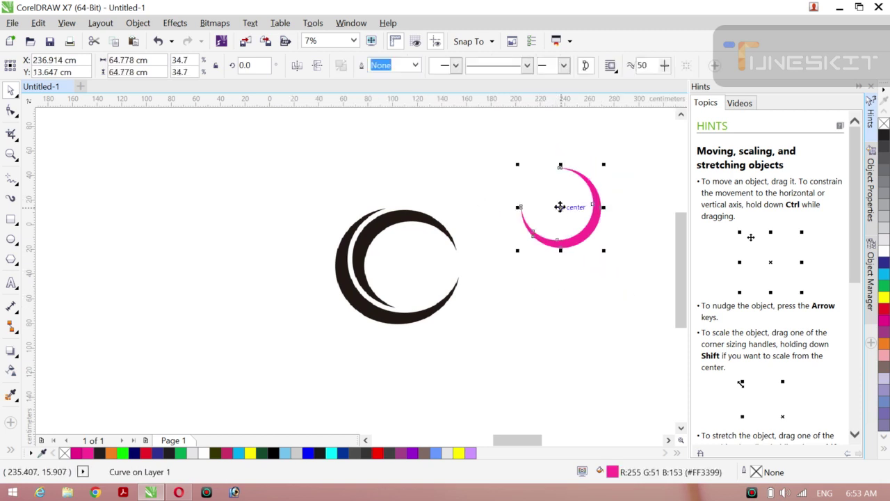
drag(560, 206, 388, 263)
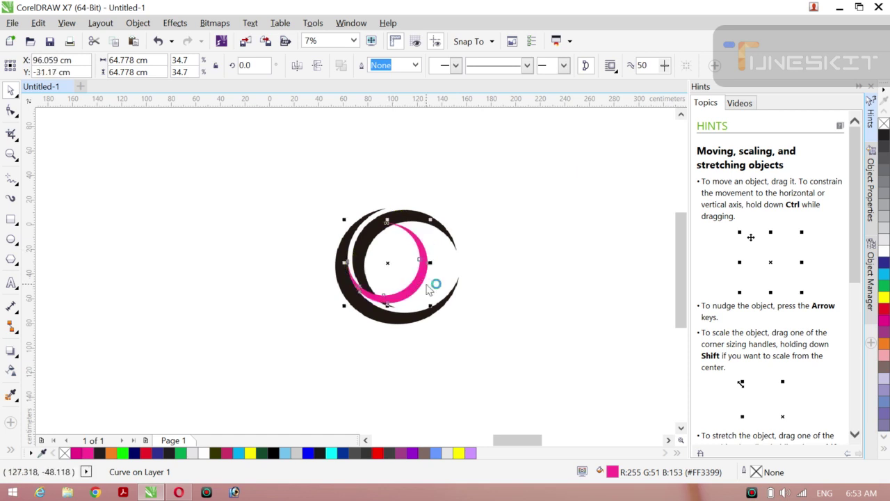
Rotate the pink crescent about its centre to about 282° so its thick part follows the outer black crescent
key(z)
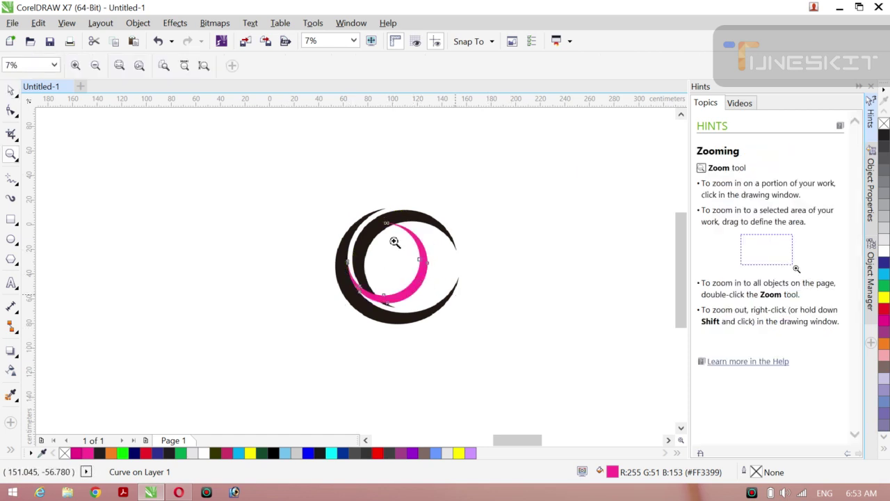
drag(304, 185, 498, 345)
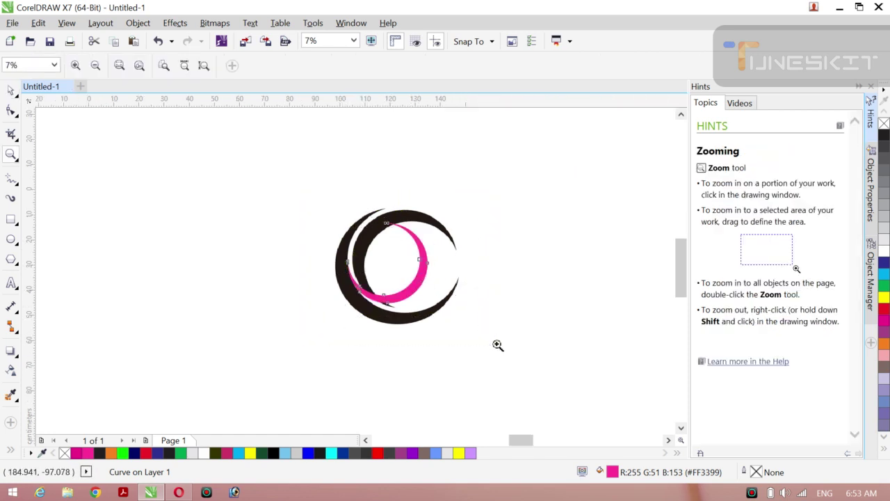
drag(176, 139, 562, 411)
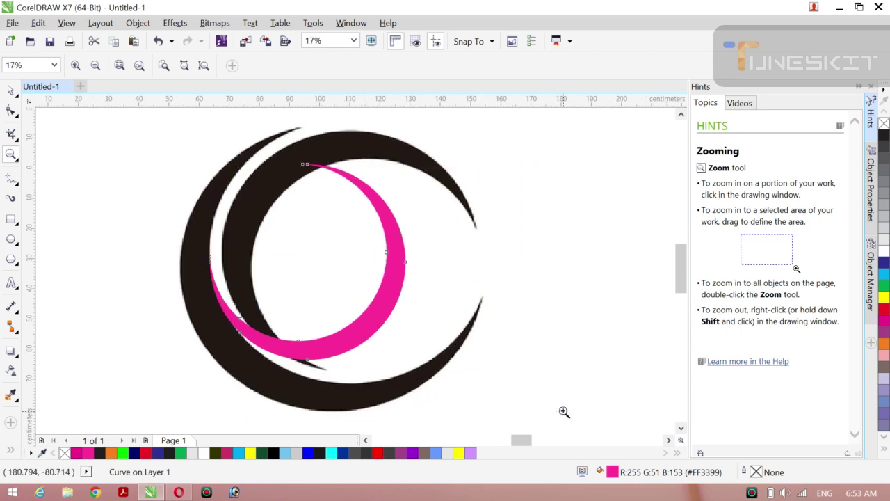
click(13, 93)
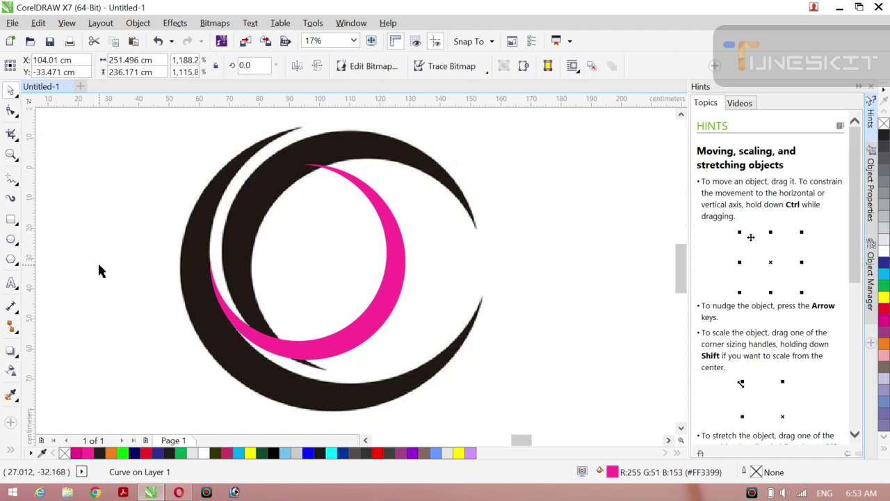
click(363, 341)
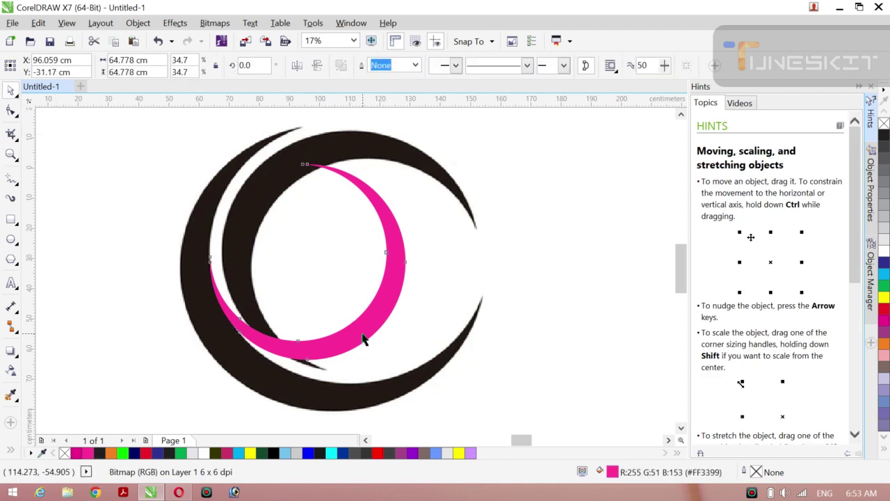
click(310, 262)
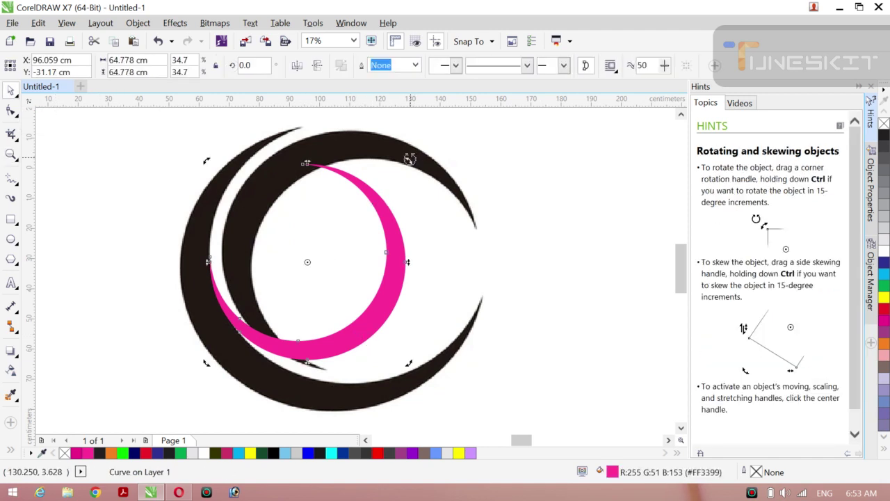
drag(409, 159, 429, 340)
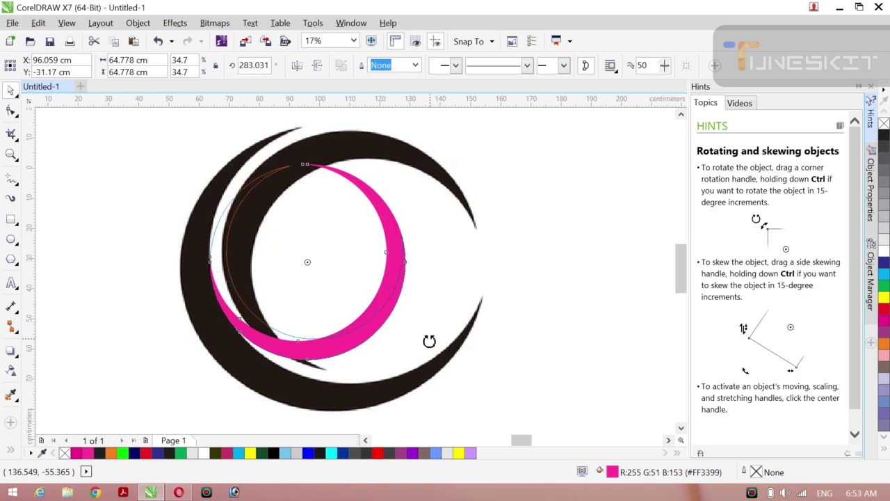
click(118, 309)
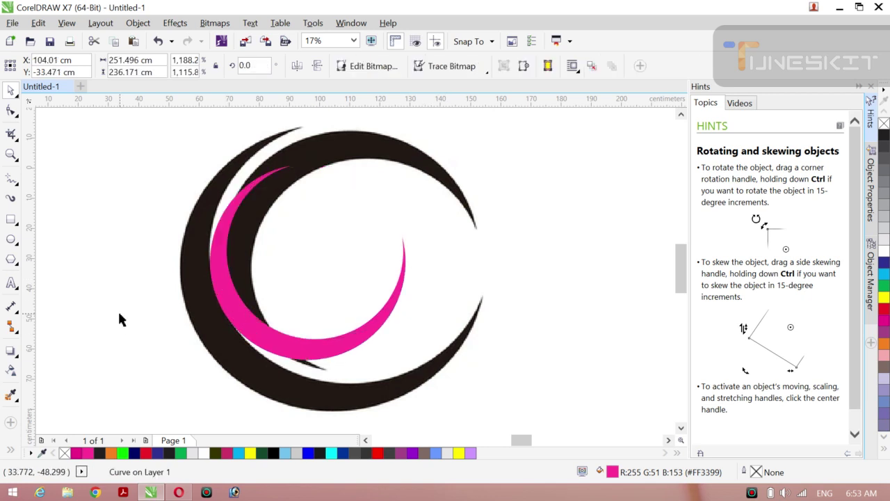
Enlarge the pink crescent to about 95.6 × 94.9 cm and position it over the outer black crescent
click(282, 341)
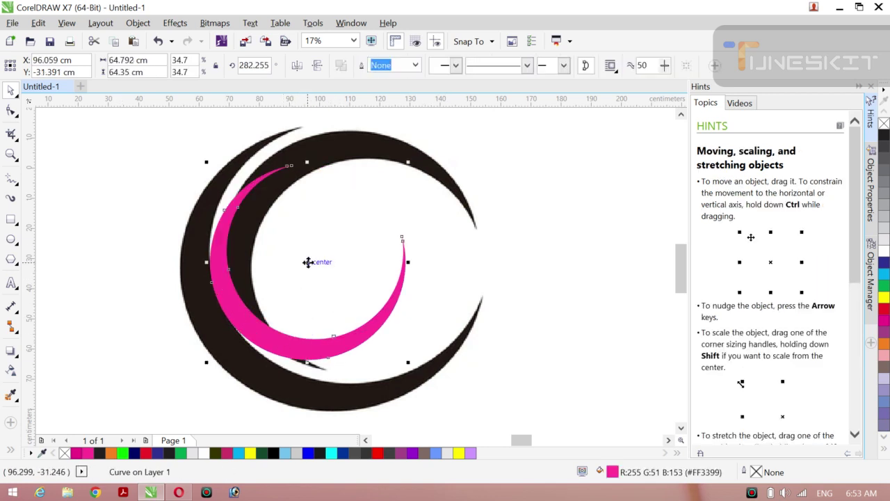
mouse_move(308, 260)
mouse_down()
mouse_move(372, 207)
mouse_move(290, 311)
mouse_move(293, 300)
mouse_up()
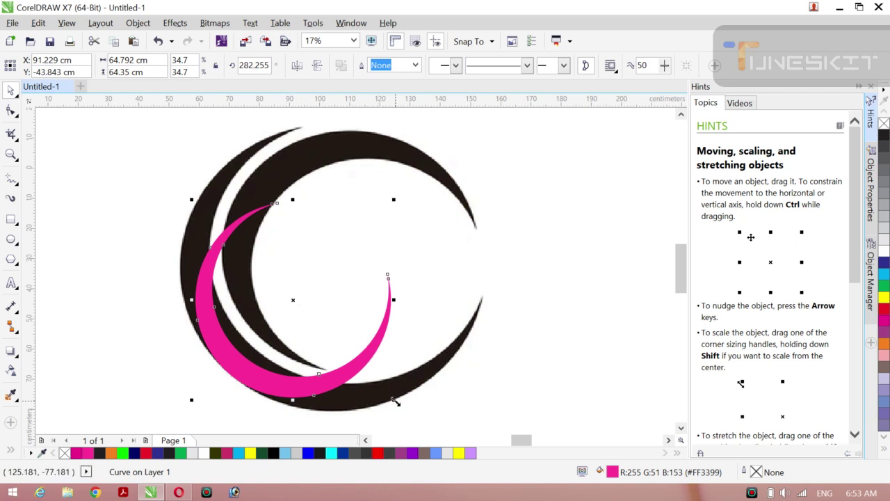
drag(395, 402, 441, 429)
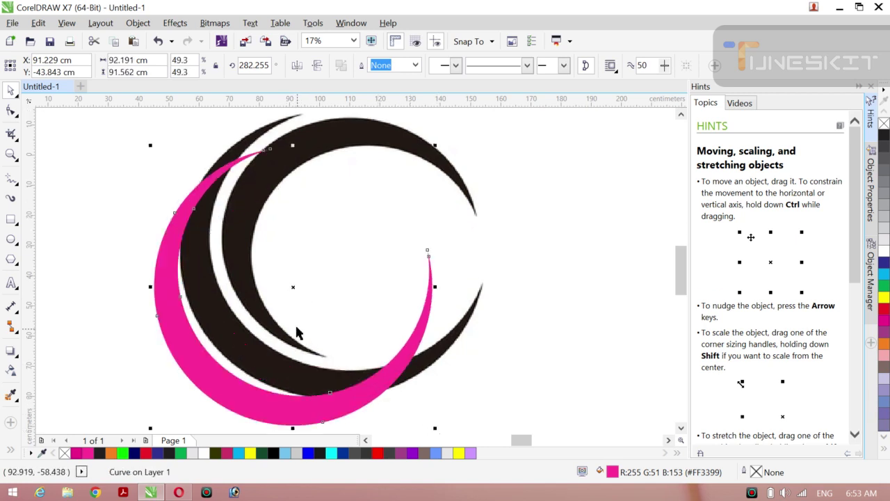
drag(293, 286, 321, 258)
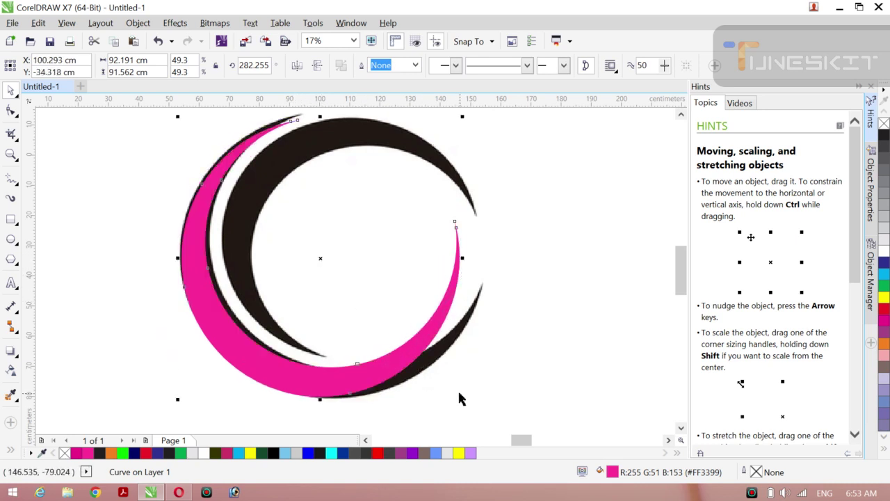
drag(463, 401, 467, 405)
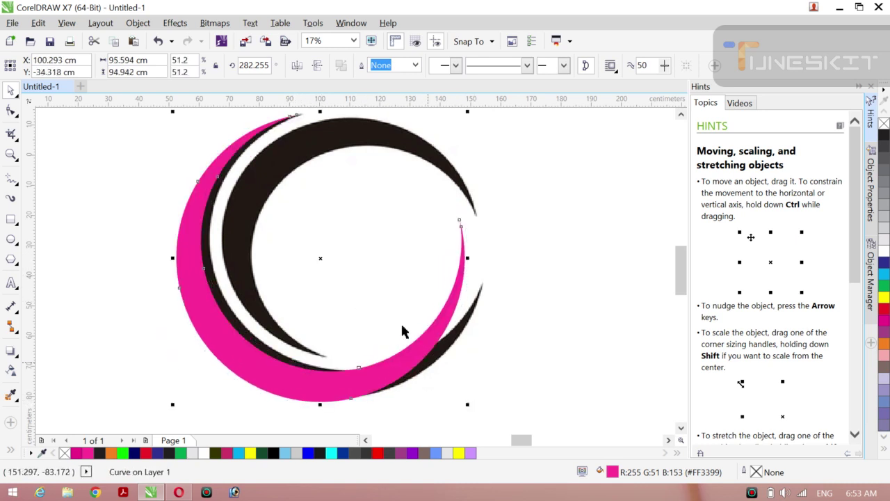
drag(321, 257, 326, 256)
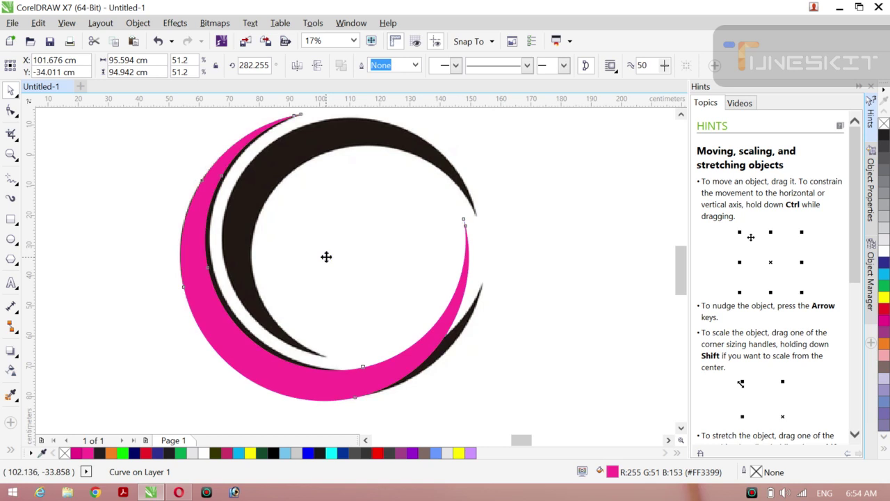
Set the pink crescent's rotation centre on its upper tip and rotate it very slightly, to about 282.2°
click(238, 349)
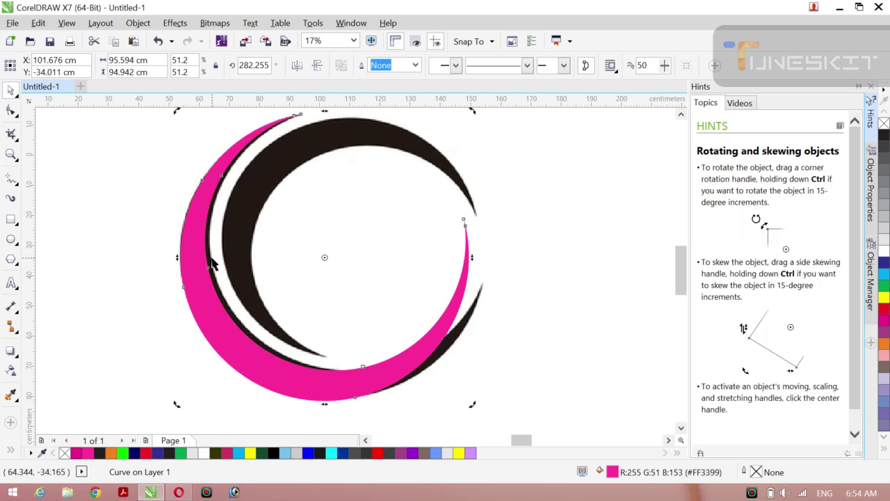
click(226, 356)
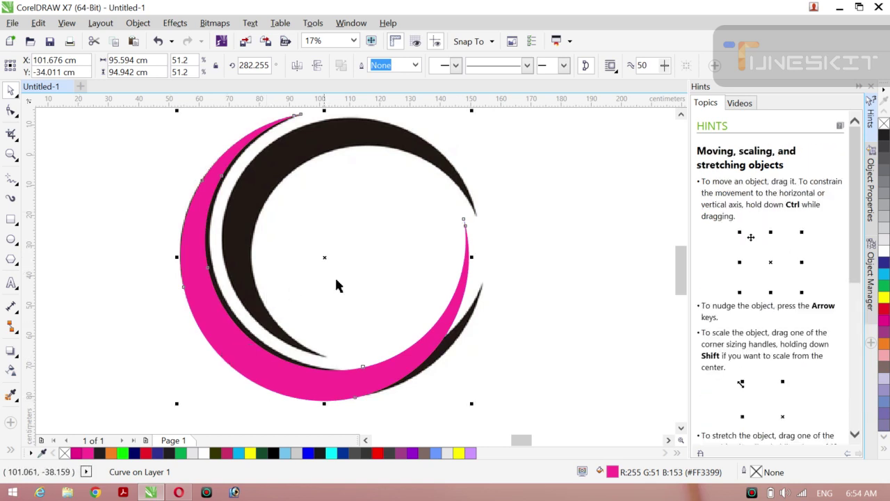
click(235, 347)
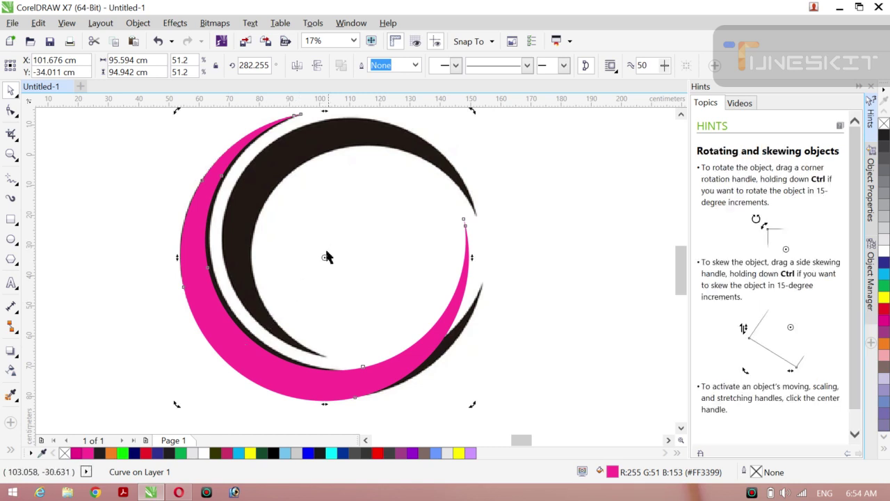
drag(303, 212, 298, 114)
mouse_move(473, 404)
mouse_down()
mouse_move(471, 420)
mouse_move(481, 401)
mouse_move(469, 413)
mouse_up()
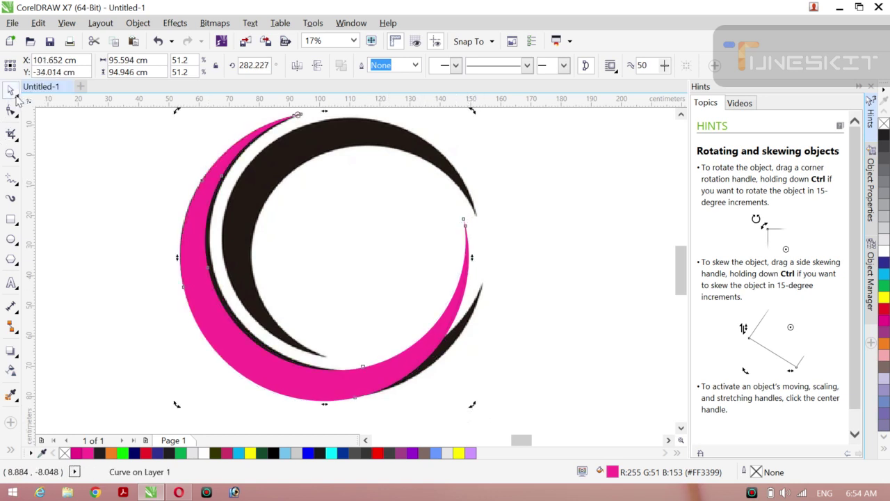
Draw a circle about 72 cm in diameter over the open area inside the black crescents
key(Tab)
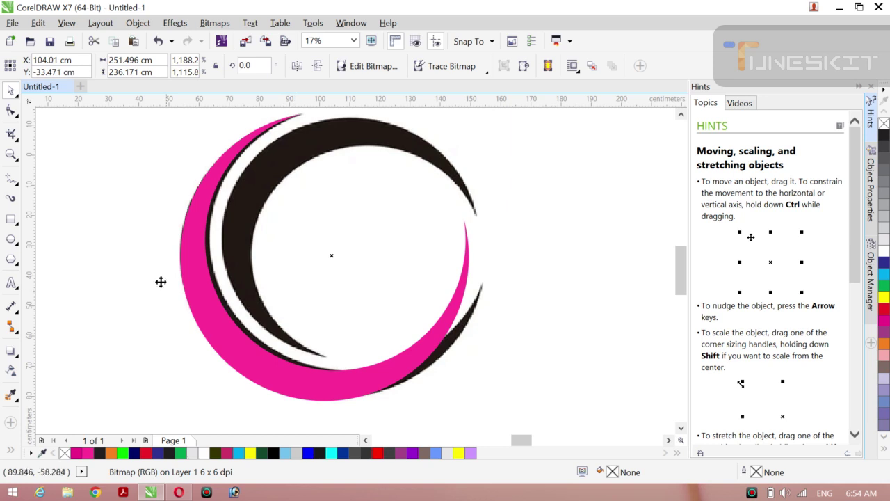
click(11, 240)
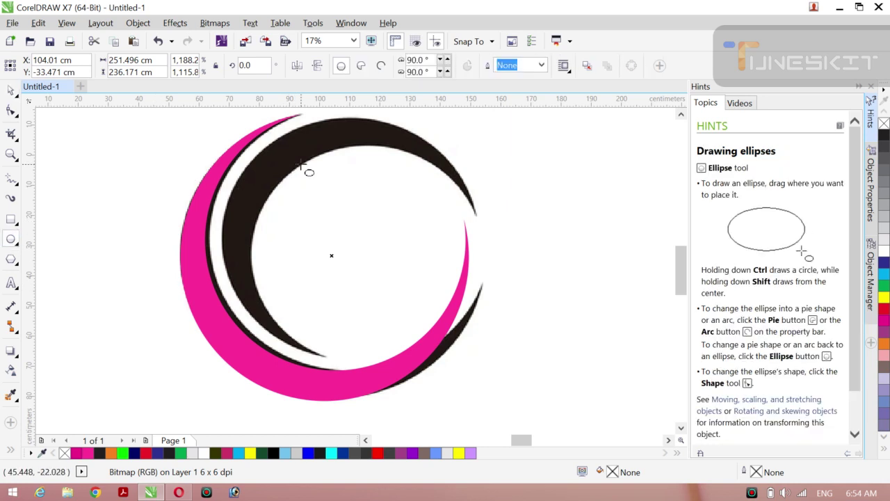
drag(252, 160, 471, 335)
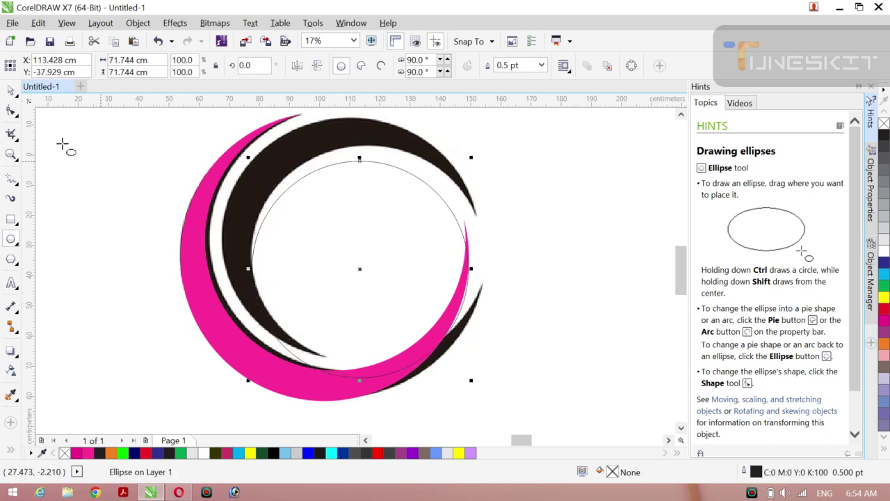
Enlarge the new circle to about 88 cm in diameter and position it around the inner black crescent
click(19, 100)
click(43, 90)
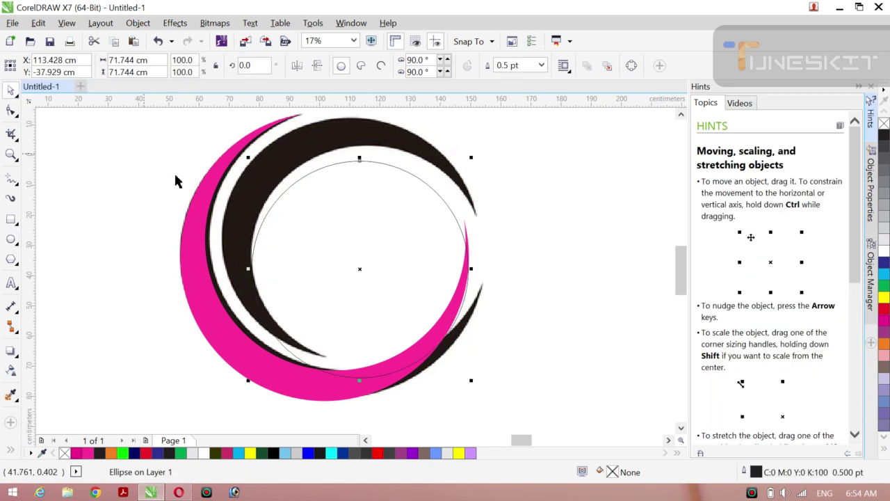
drag(362, 269, 338, 232)
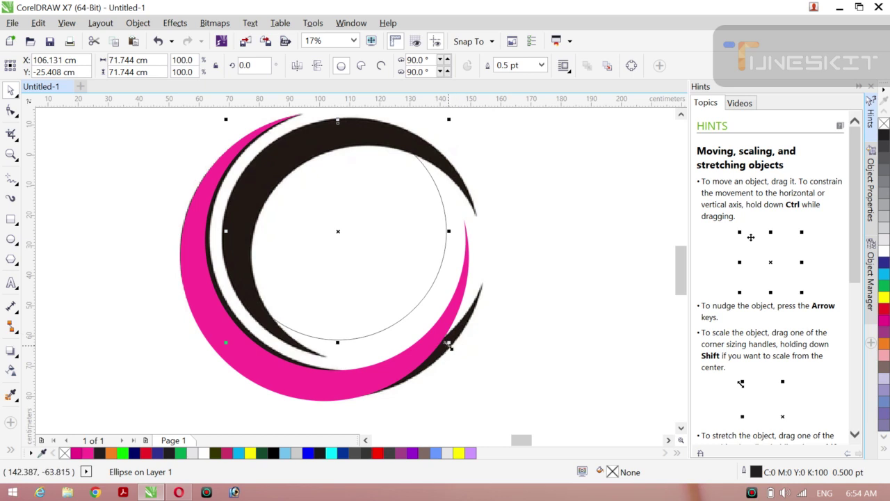
drag(448, 343, 485, 370)
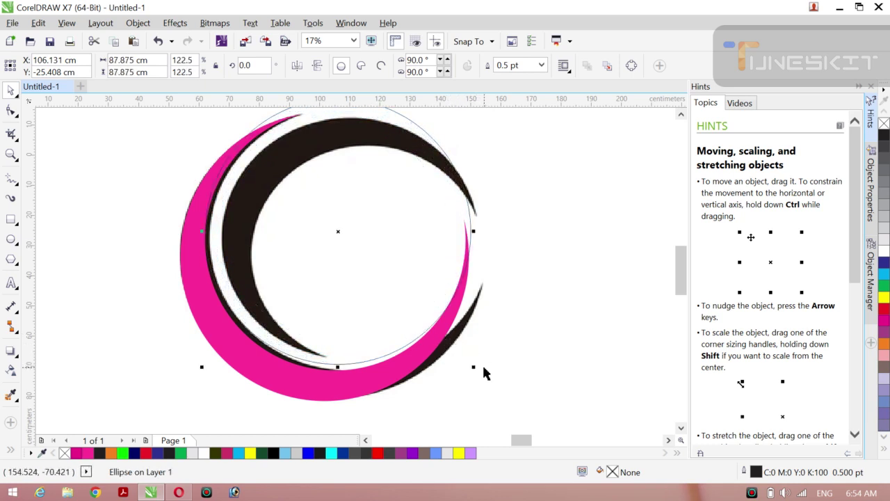
drag(339, 228, 349, 246)
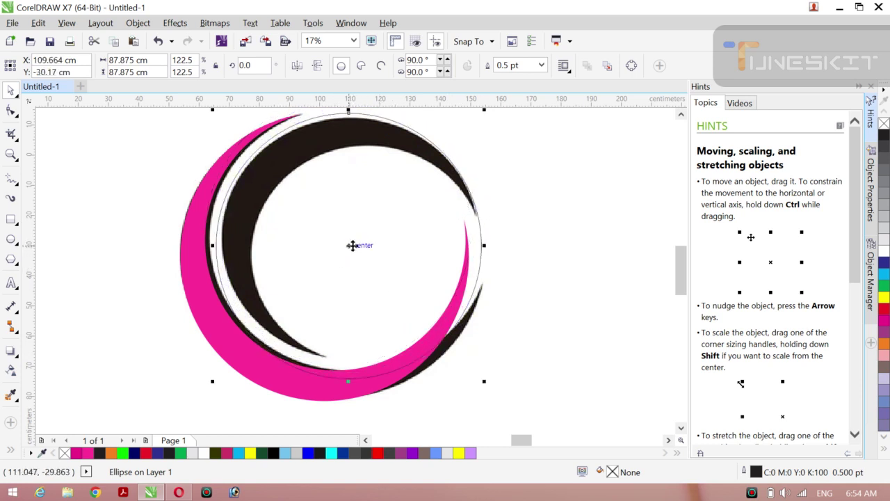
drag(352, 245, 352, 244)
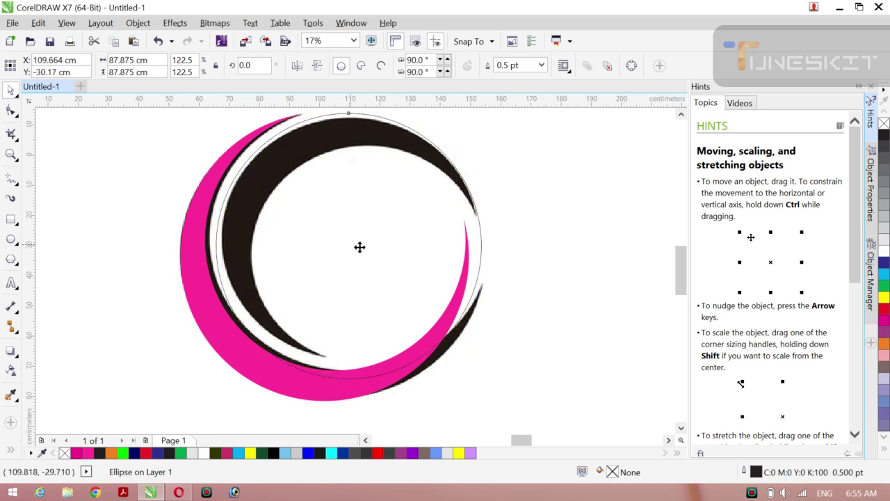
click(15, 100)
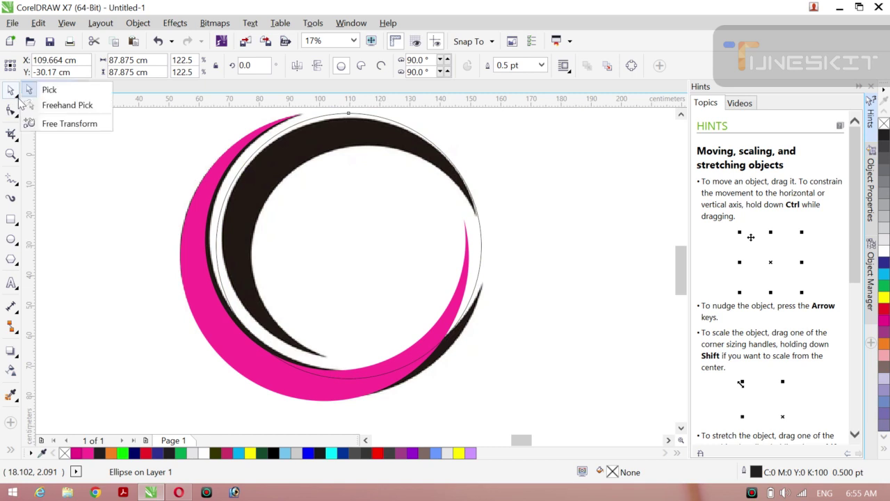
Reposition the circle over the inner black crescent's outer edge and reduce it to about 86.8 cm in diameter
click(42, 88)
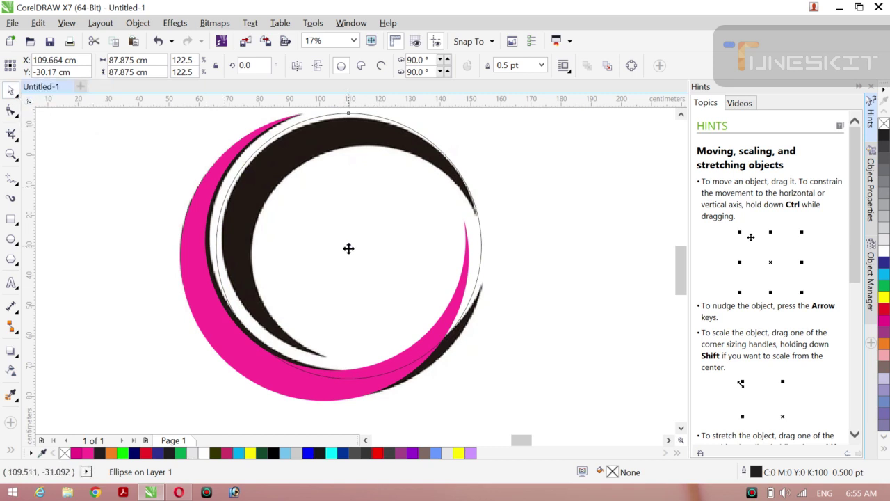
drag(349, 249, 352, 248)
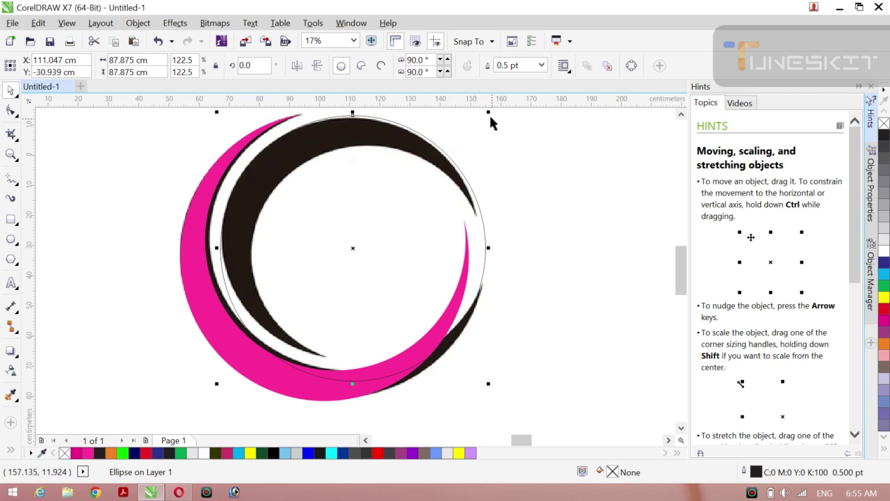
drag(488, 114, 486, 117)
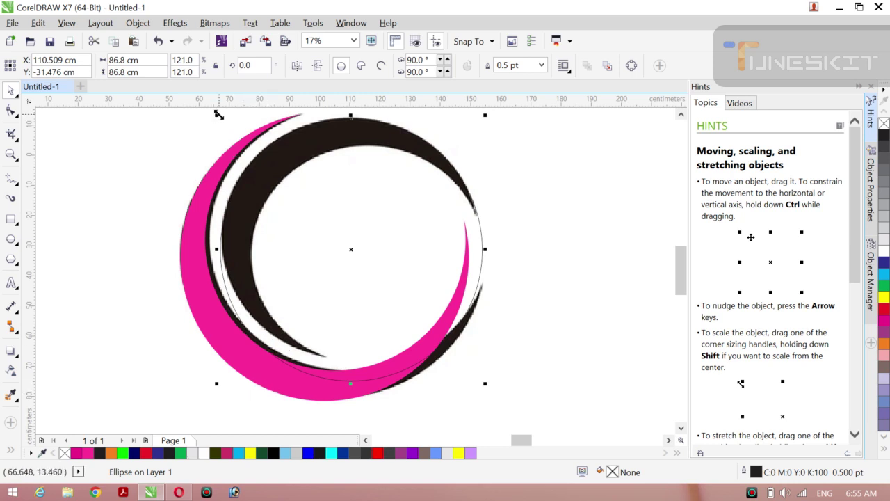
drag(219, 114, 252, 135)
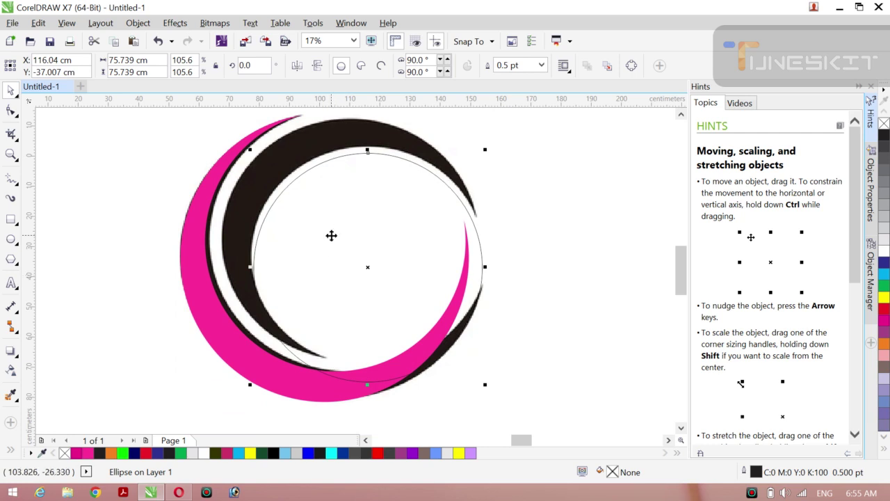
click(18, 96)
click(43, 89)
key(ctrl+z)
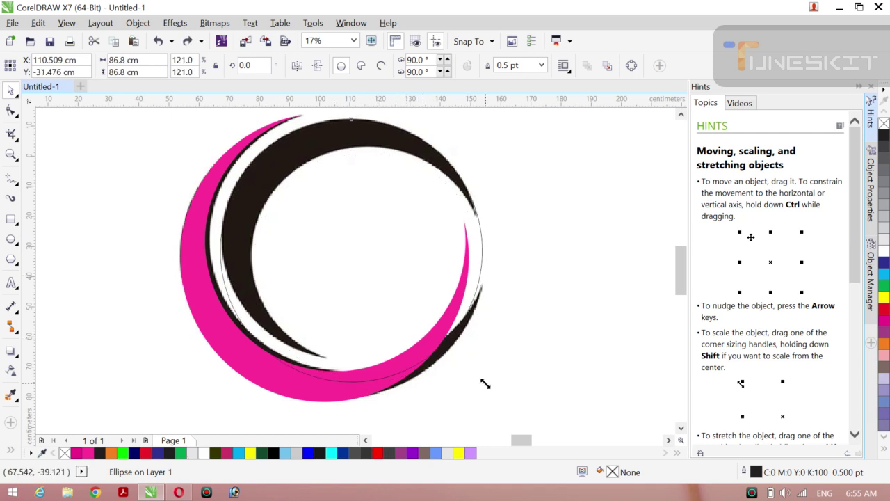
Make a smaller copy of the circle, about 76.2 cm in diameter, sharing its upper-left corner, and move both circles sideways together
drag(485, 384, 452, 360)
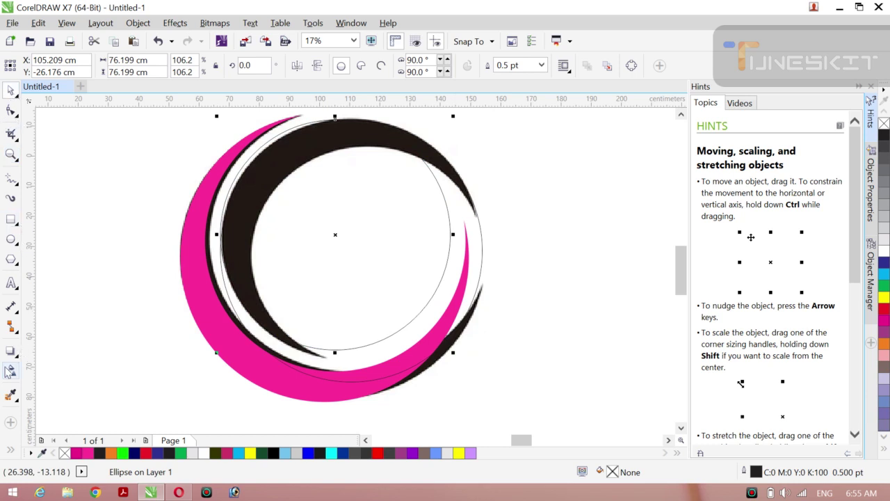
click(109, 304)
click(348, 347)
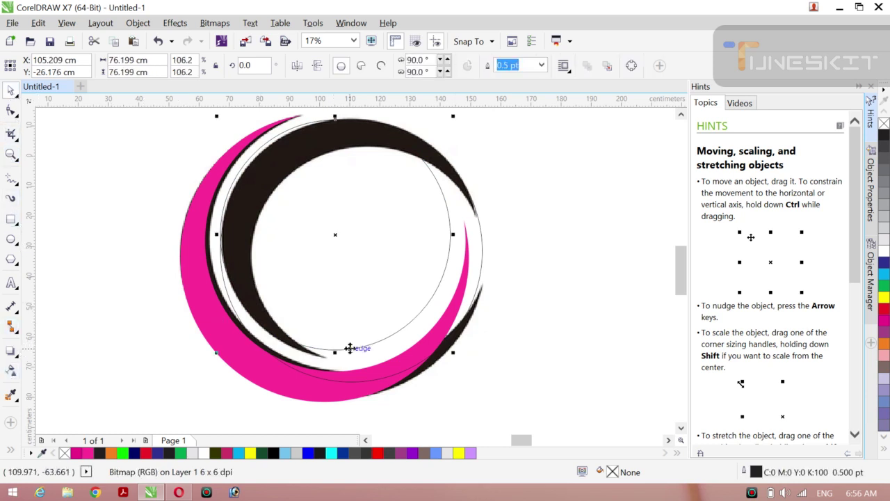
shift+click(368, 380)
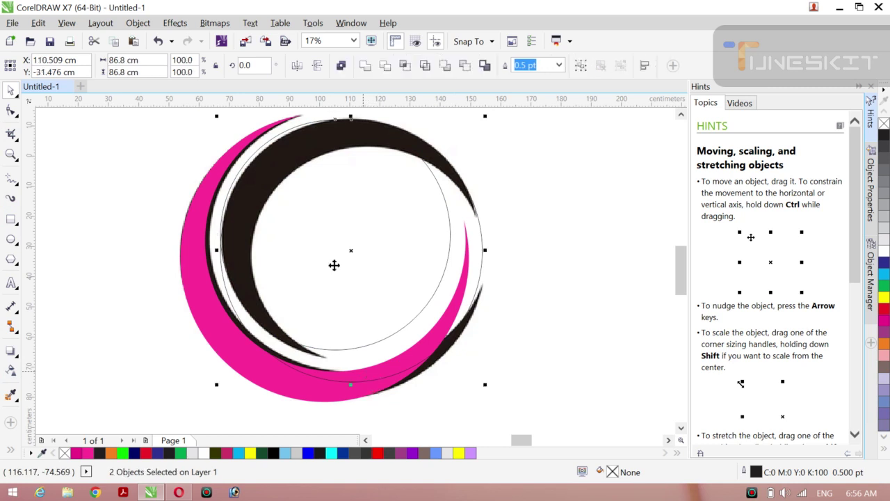
drag(353, 254, 473, 260)
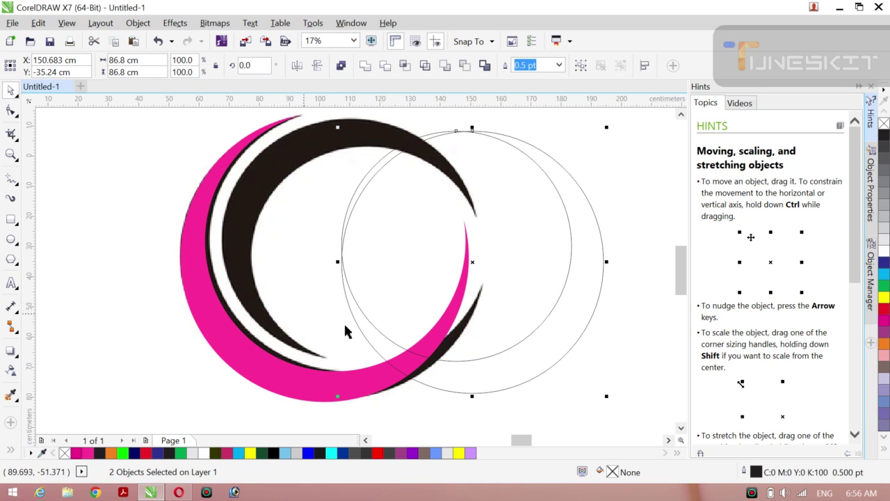
click(230, 252)
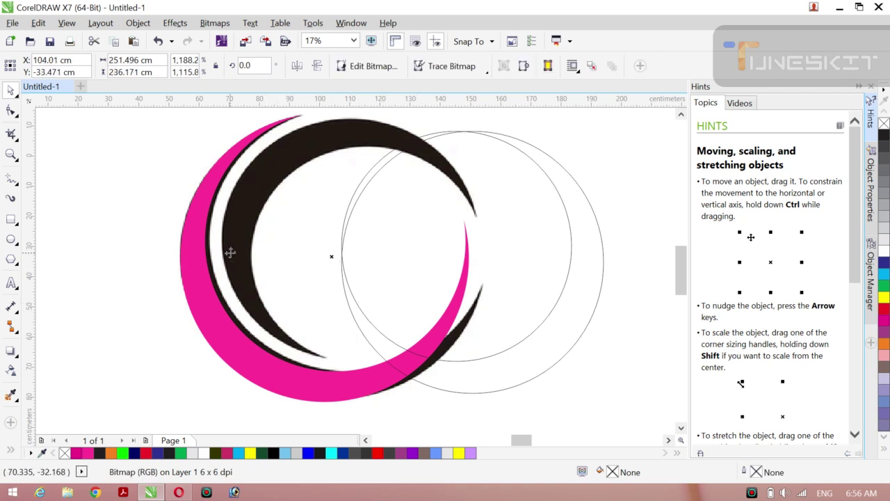
click(179, 299)
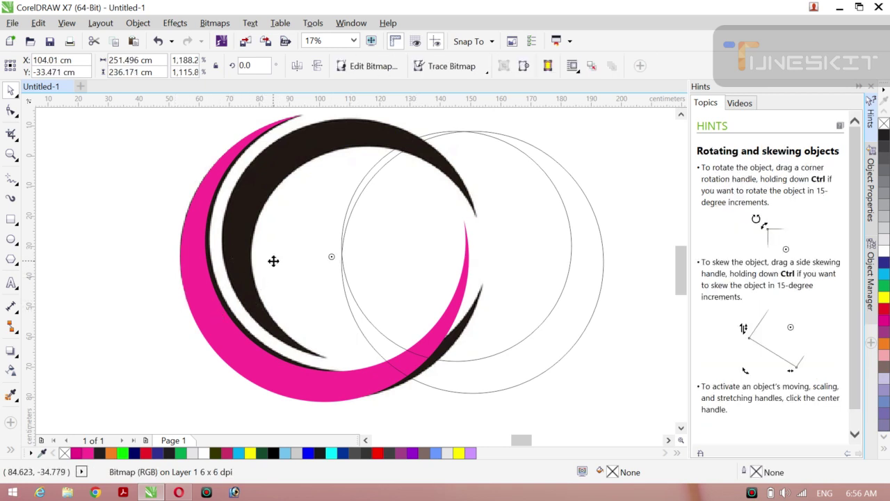
scroll(274, 261, right, 5)
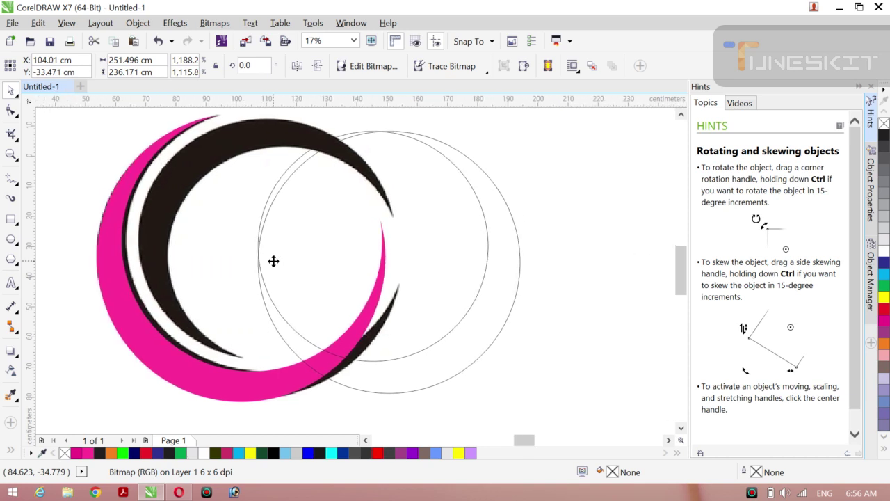
scroll(273, 261, right, 1)
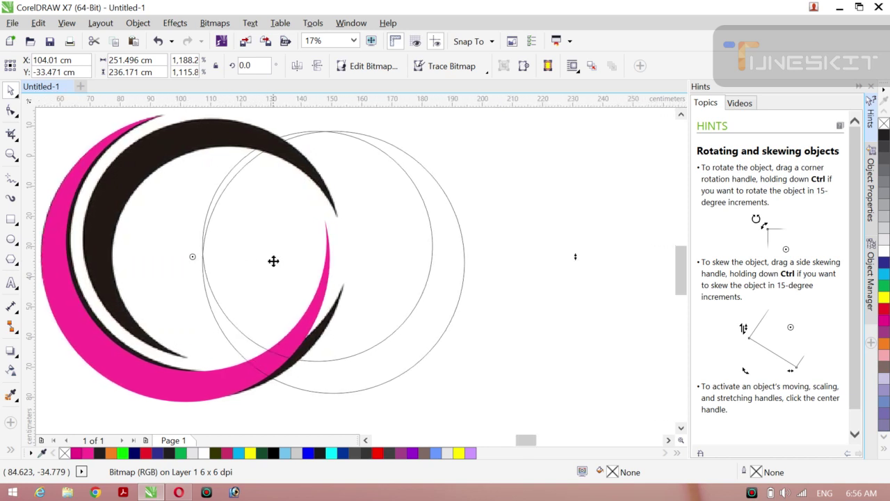
click(423, 293)
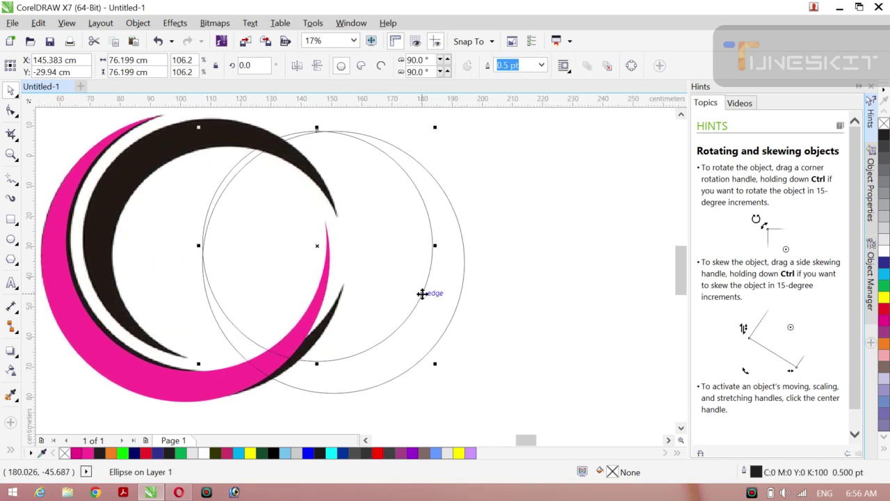
shift+click(445, 332)
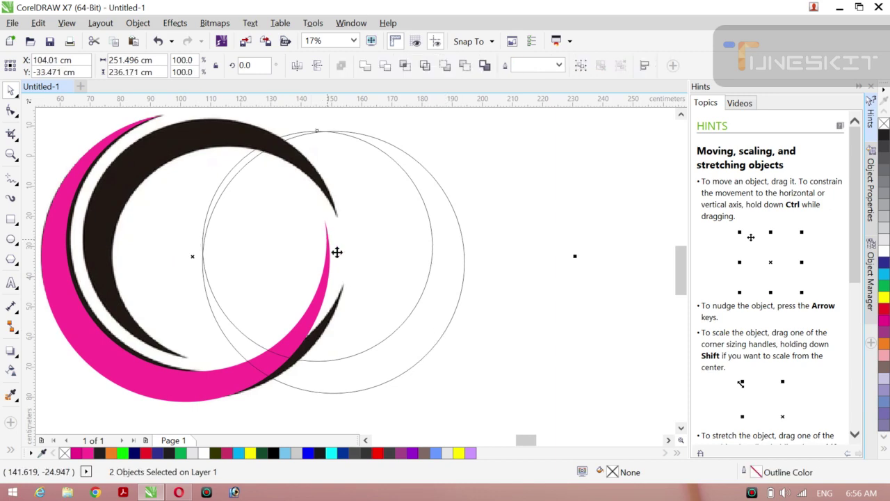
drag(397, 269, 500, 275)
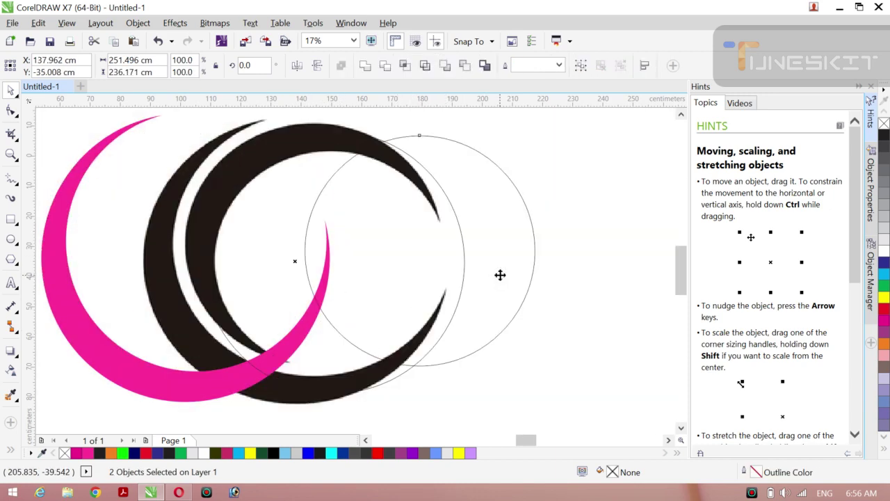
click(605, 273)
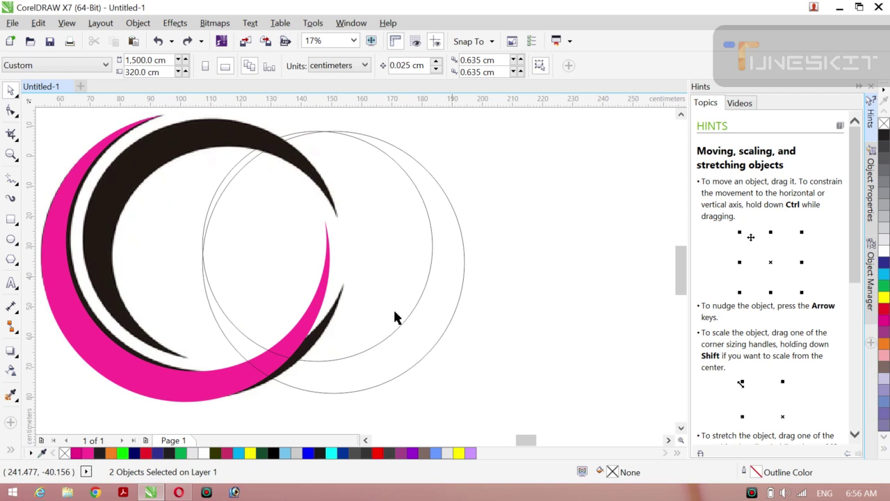
click(421, 361)
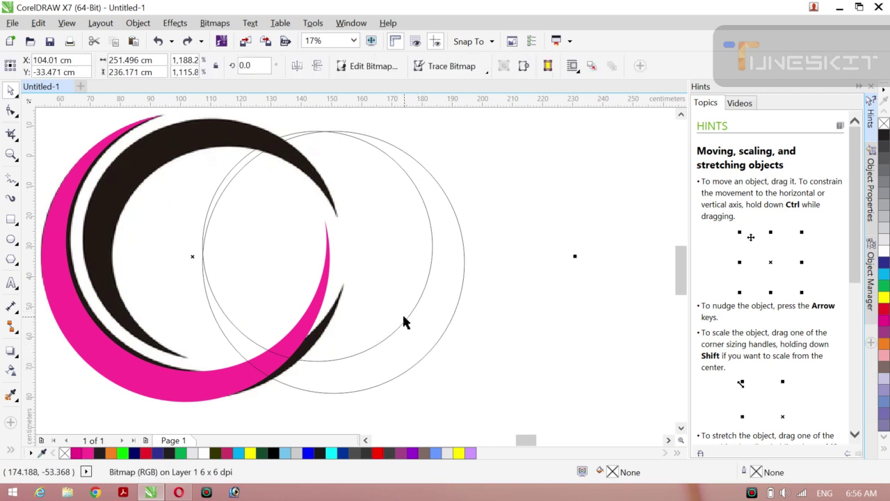
key(Tab)
drag(407, 327, 424, 325)
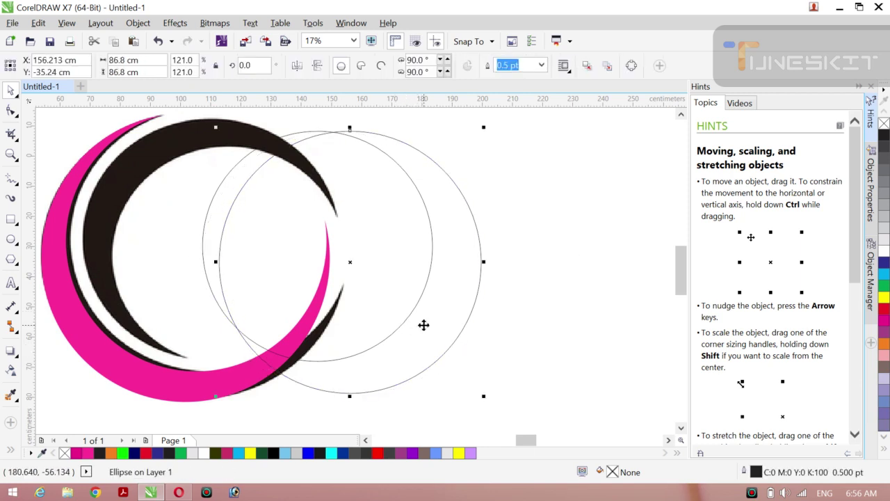
key(ctrl+z)
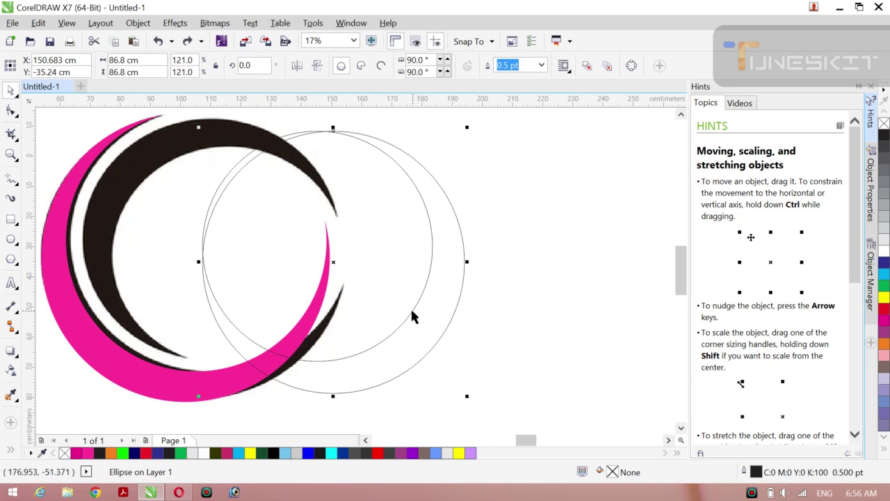
Move both circles clear of the reference crescents and smart-fill the crescent-shaped area between them with pink
shift+click(411, 316)
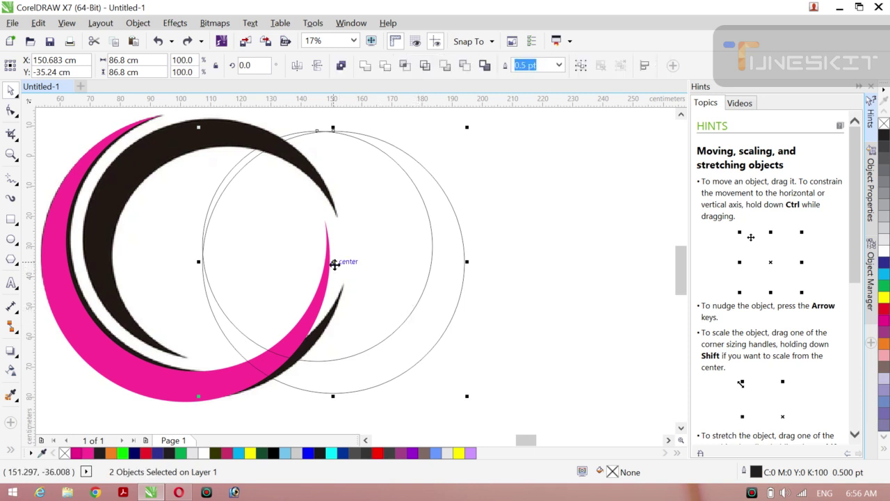
drag(334, 265, 478, 262)
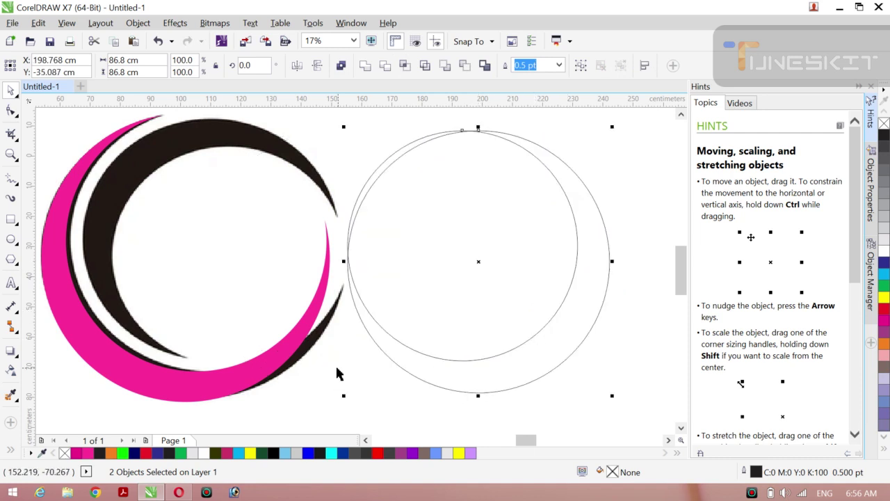
click(11, 451)
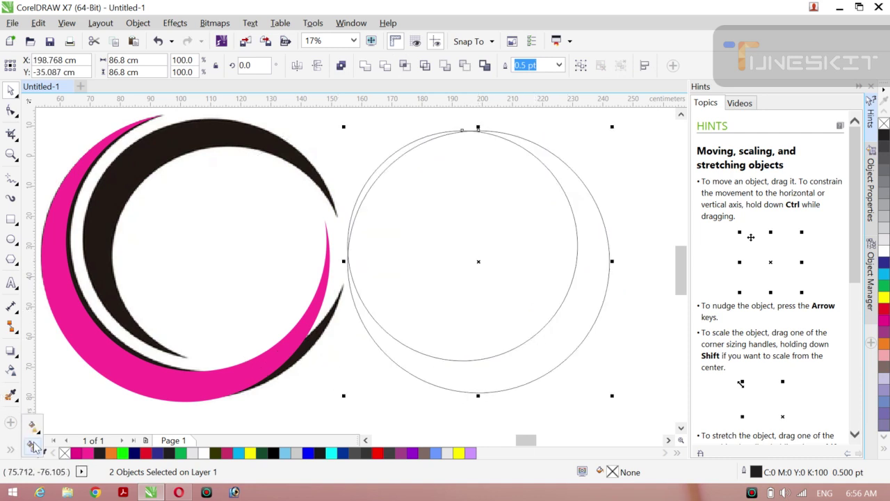
click(33, 445)
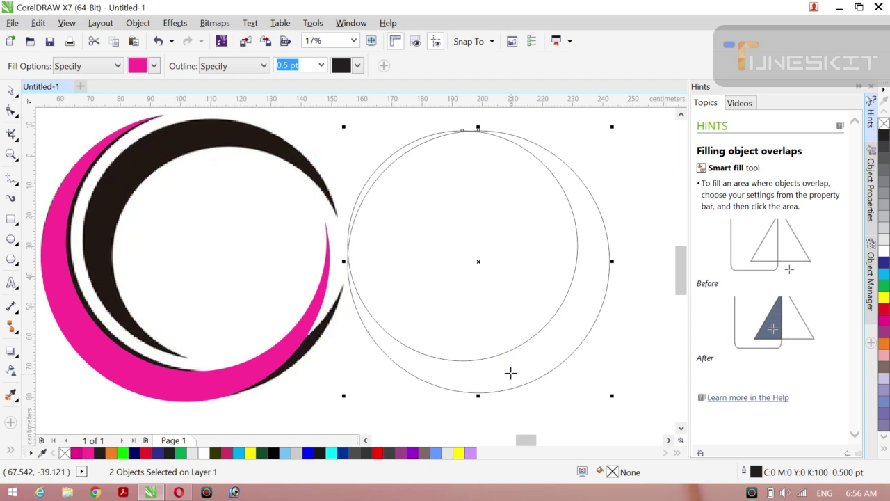
click(560, 348)
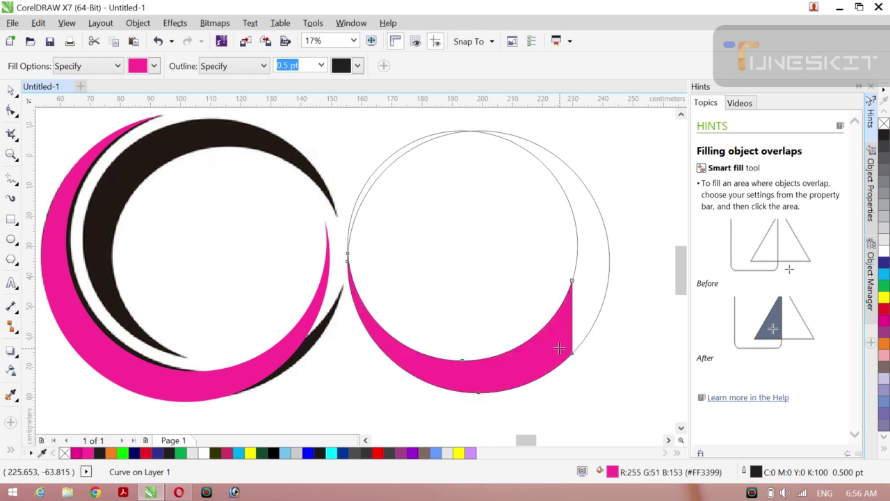
click(596, 265)
click(552, 160)
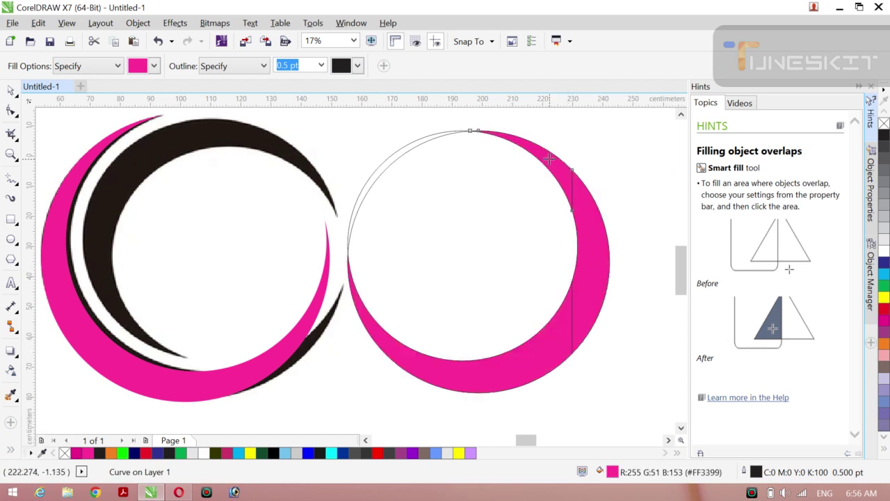
Weld the three pink filled pieces between the circles into a single crescent
click(17, 99)
click(42, 89)
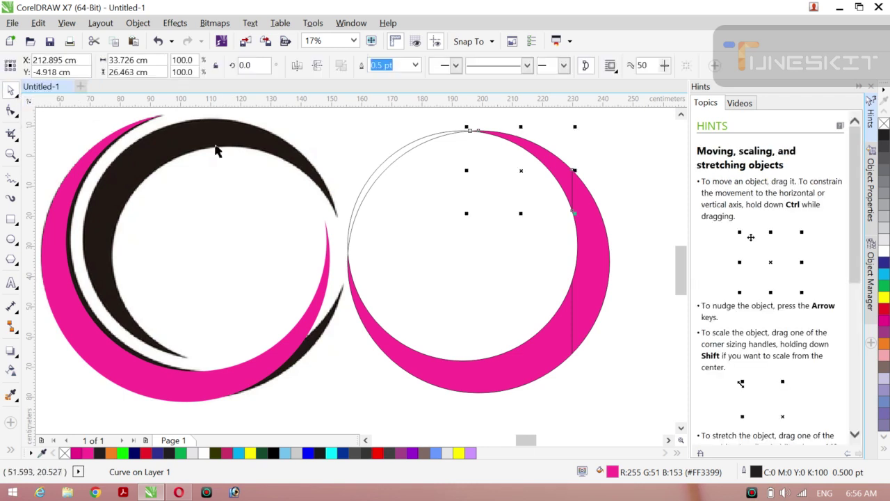
click(358, 212)
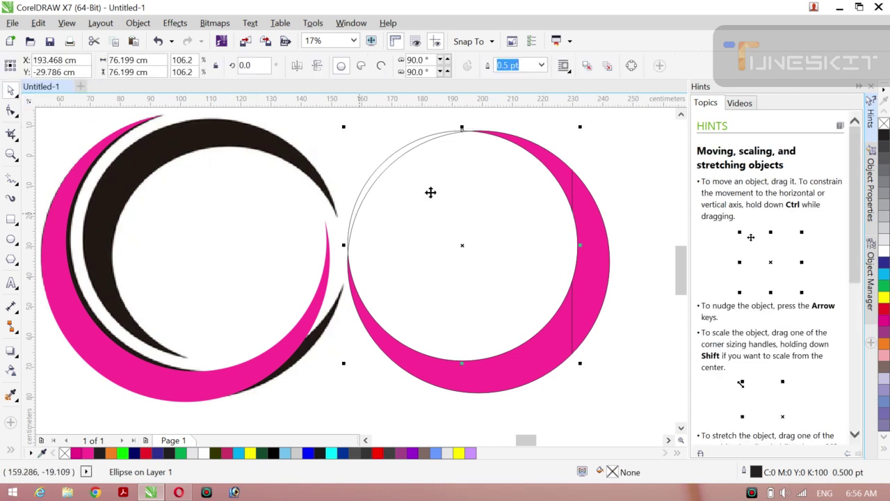
click(544, 159)
click(577, 202)
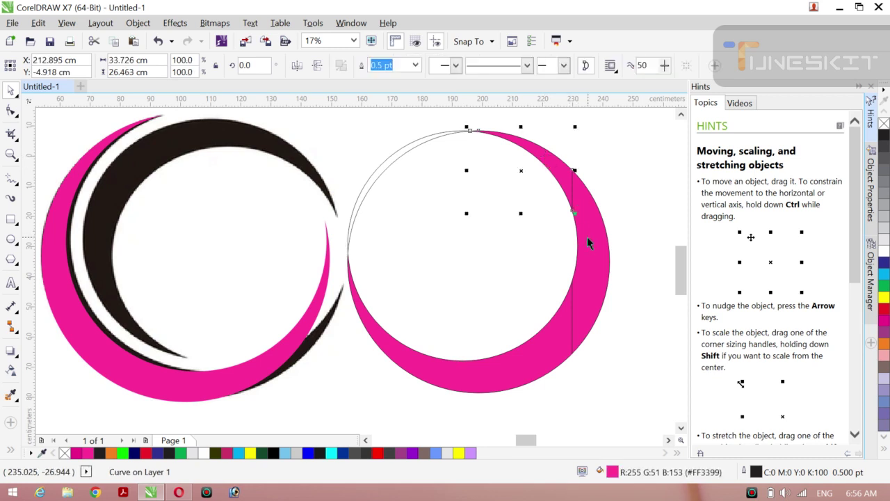
shift+click(507, 348)
shift+click(493, 368)
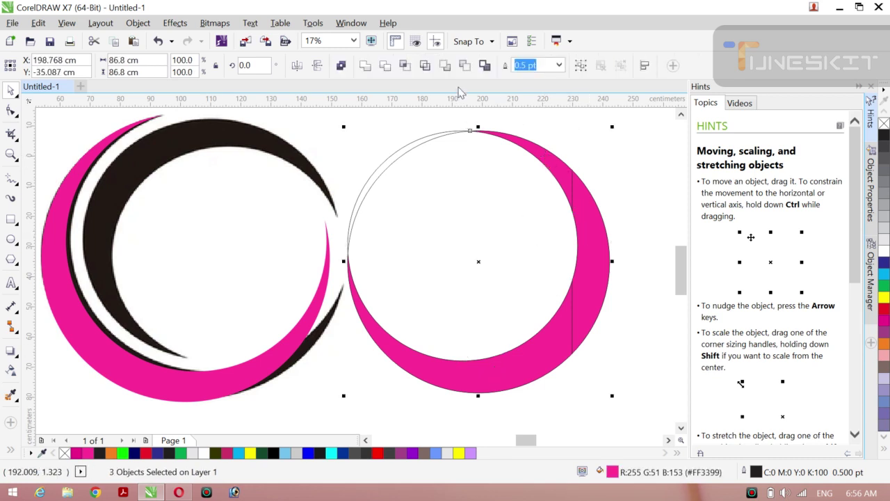
click(369, 68)
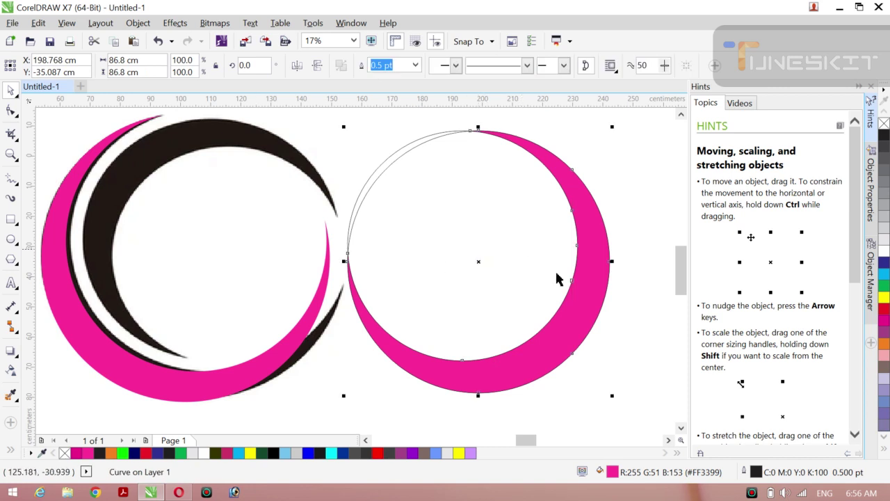
Move the welded pink crescent off the two construction circles and delete both circles
drag(478, 262, 352, 265)
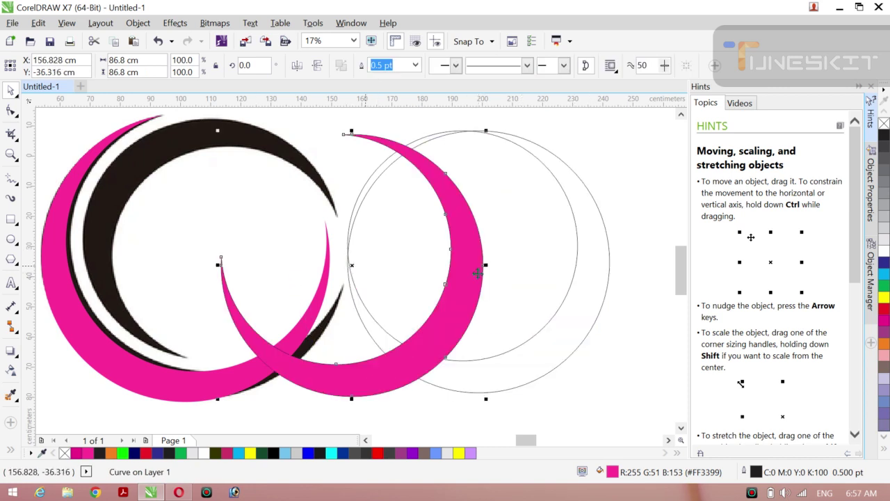
click(564, 199)
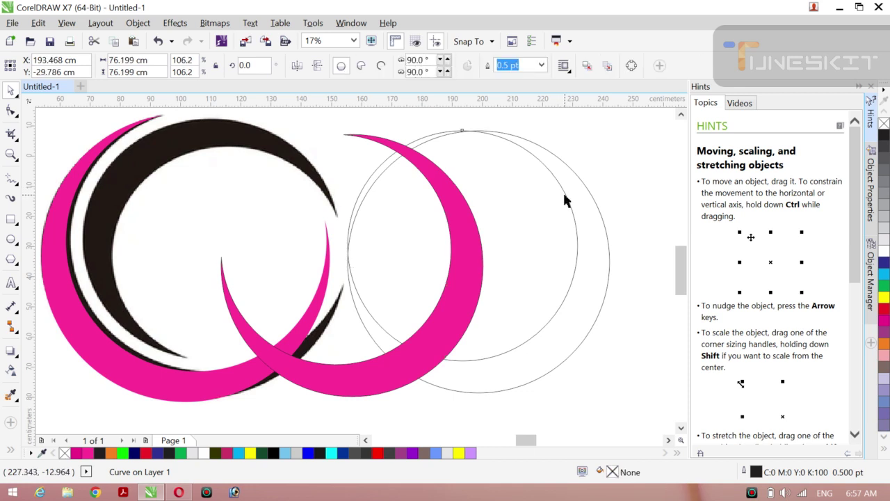
key(Delete)
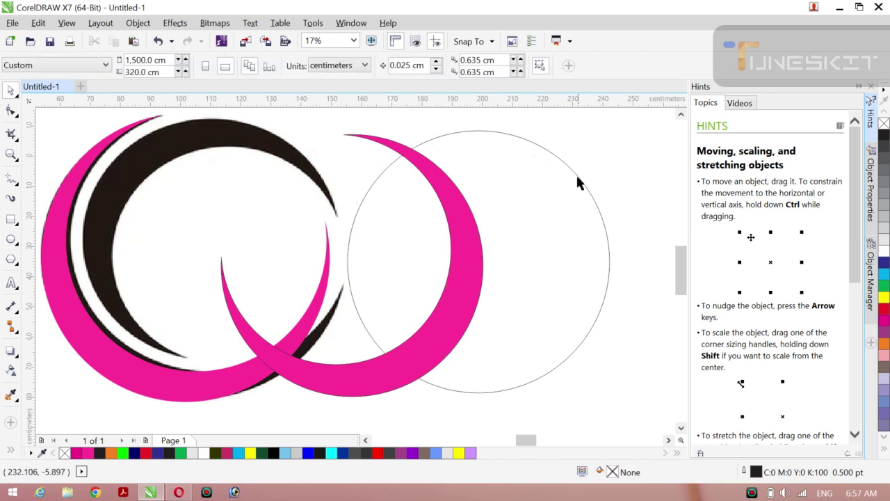
click(577, 183)
key(Delete)
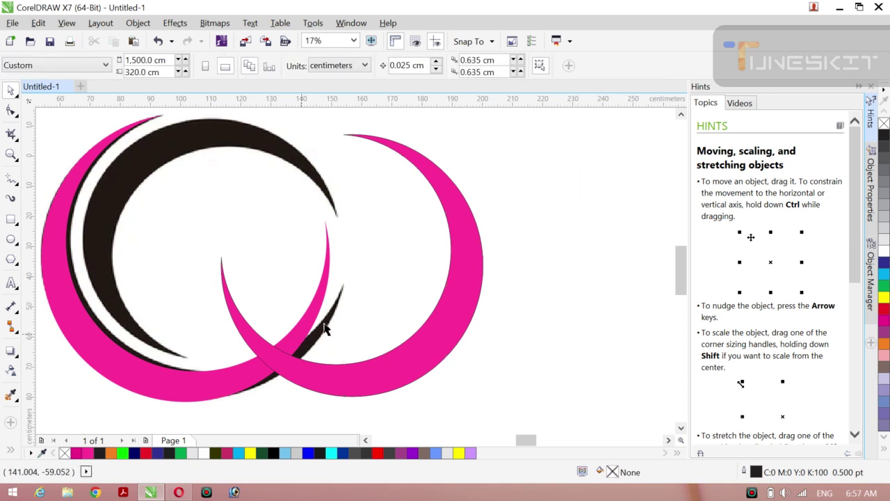
Rotate the separate pink crescent to about 194.7 degrees so its opening faces the same way as the reference's inner black crescent
scroll(337, 331, left, 6)
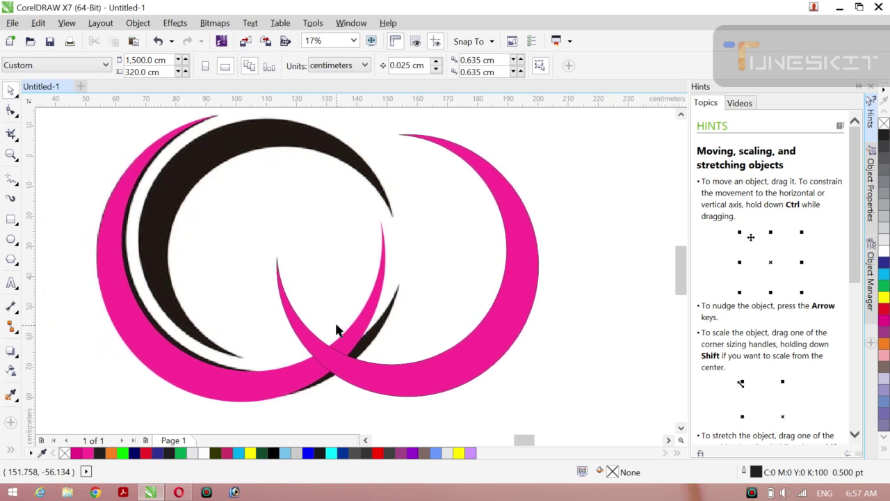
click(488, 356)
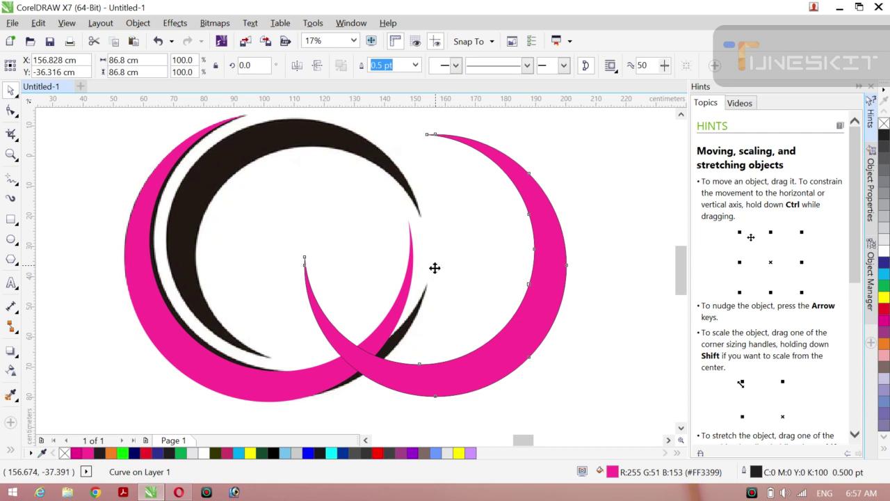
drag(435, 268, 489, 182)
key(ctrl+z)
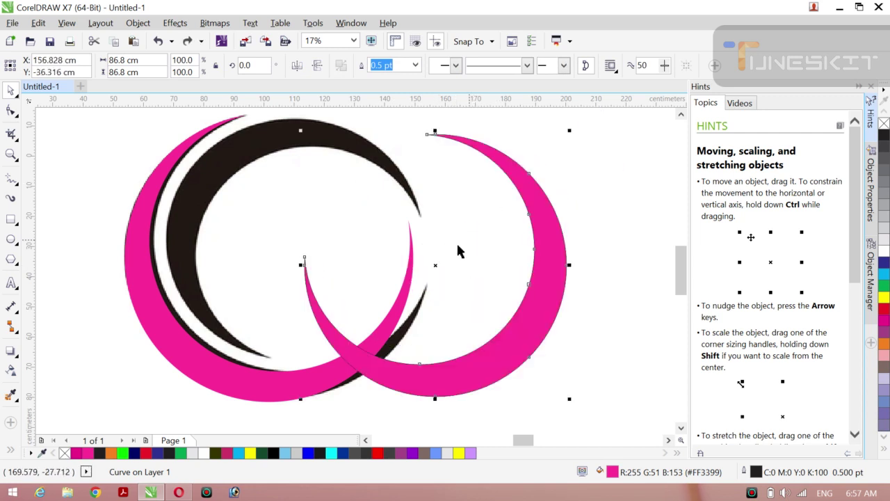
click(435, 266)
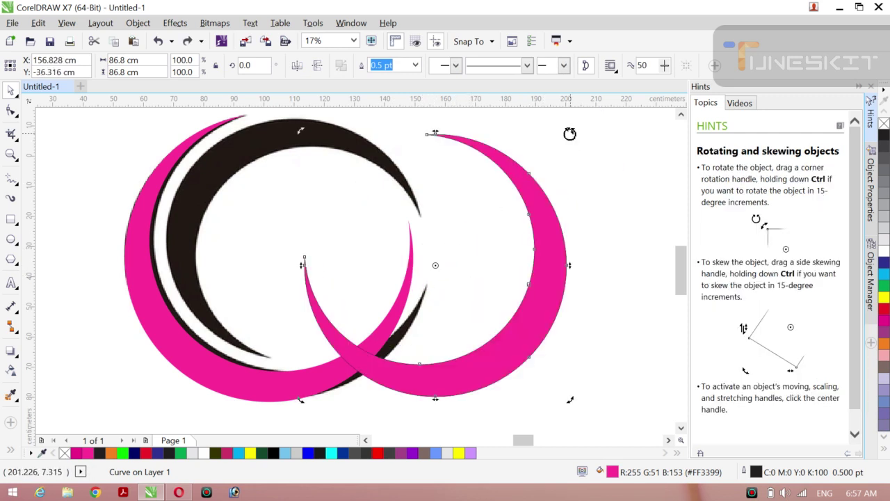
drag(569, 133, 427, 286)
click(518, 285)
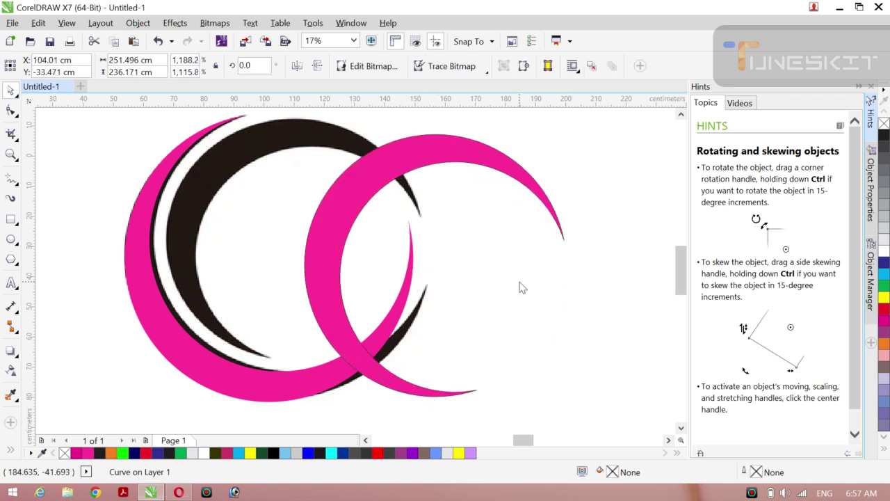
Move the rotated crescent over the inner black crescent, scale it to about 84.7%, and reposition it inside the larger pink crescent
click(362, 192)
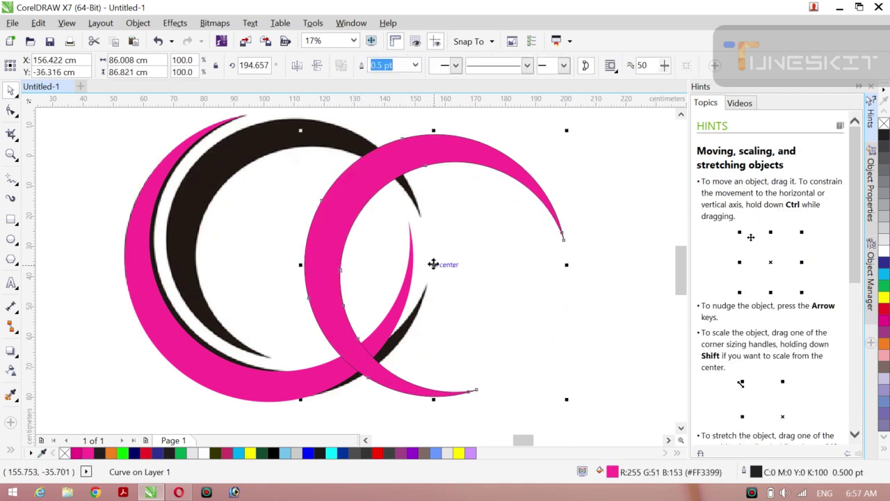
drag(431, 264, 296, 248)
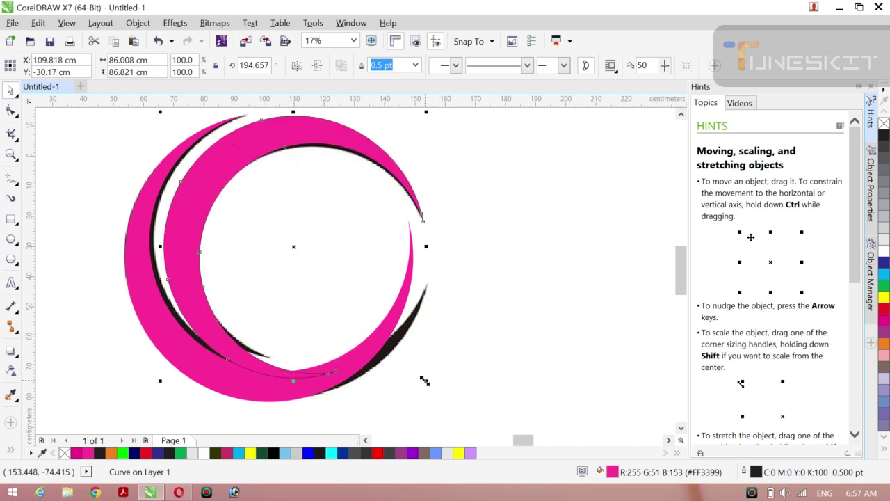
drag(424, 381, 406, 362)
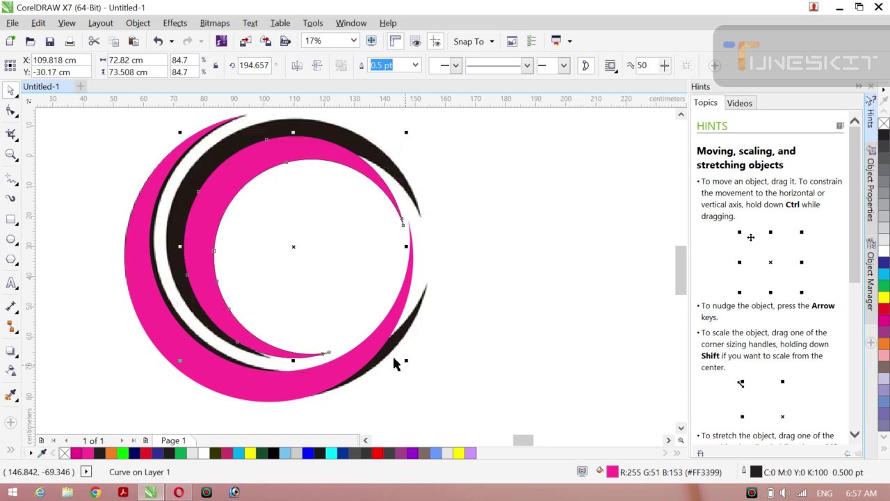
mouse_move(294, 246)
mouse_down()
mouse_move(274, 235)
mouse_move(286, 230)
mouse_up()
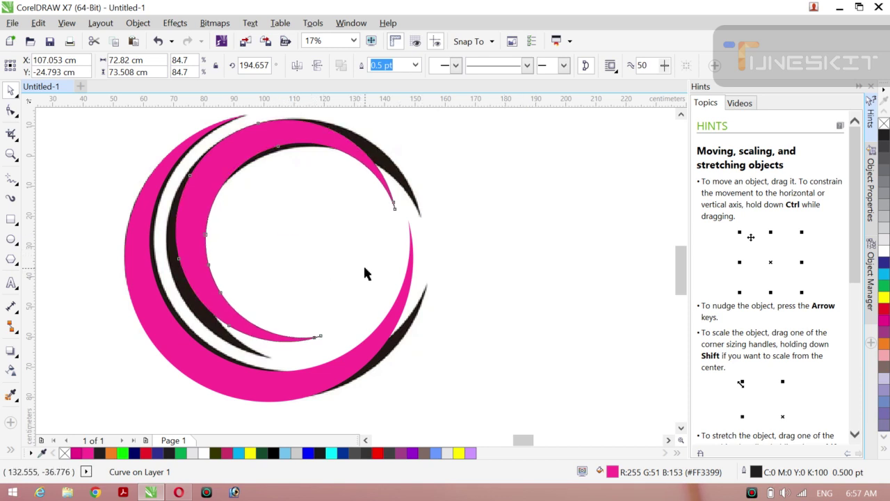
Move the reference bitmap sideways so that its black crescents come out from under the two pink ones
key(x)
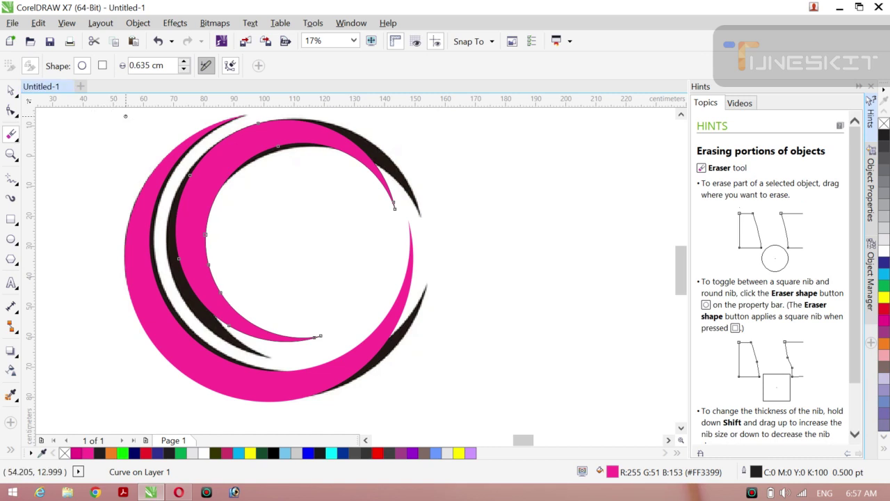
key(z)
click(95, 66)
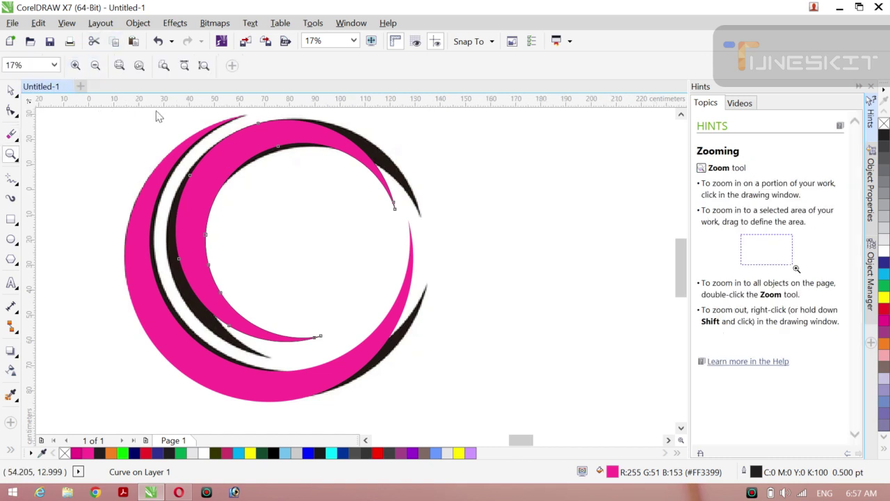
click(16, 96)
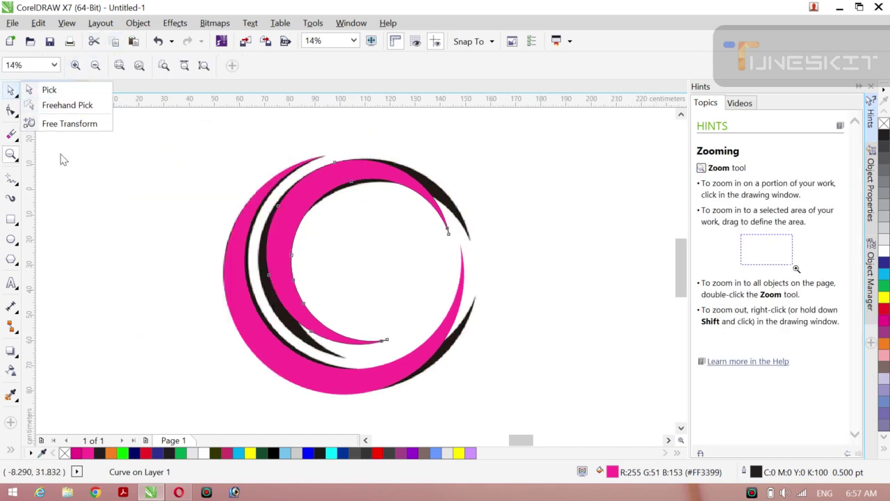
click(51, 93)
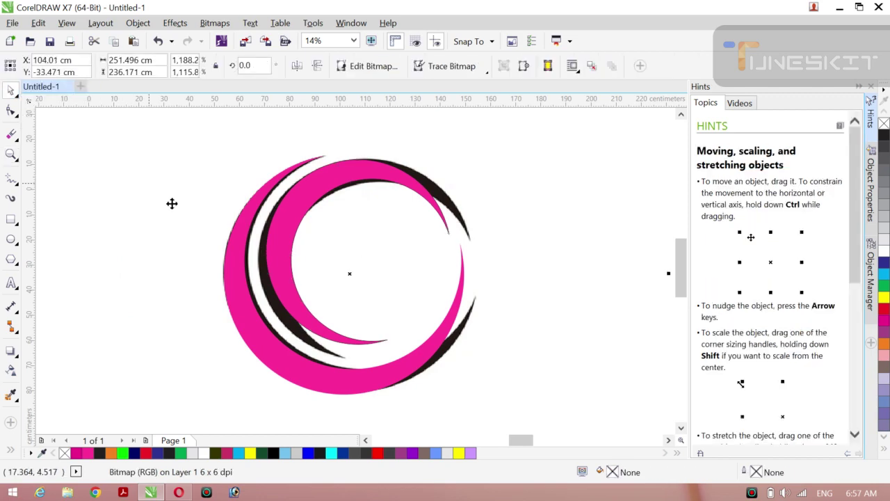
drag(171, 202, 94, 229)
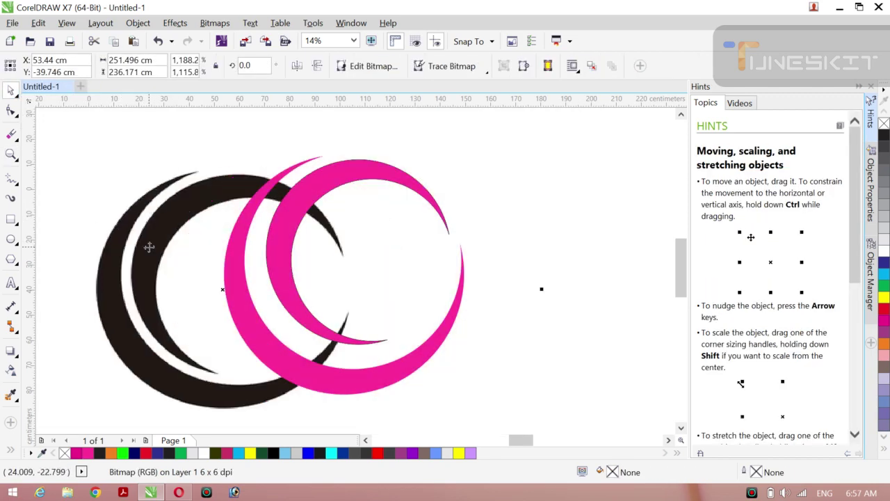
drag(149, 246, 126, 246)
drag(186, 260, 139, 261)
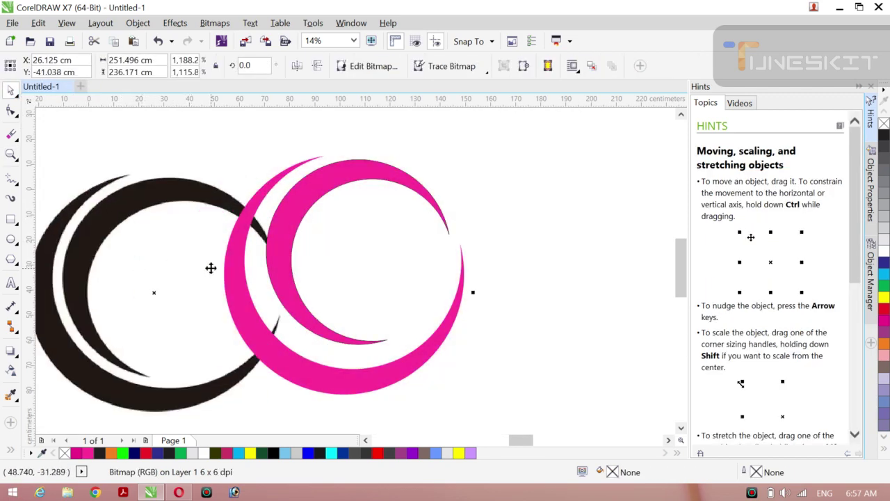
click(629, 174)
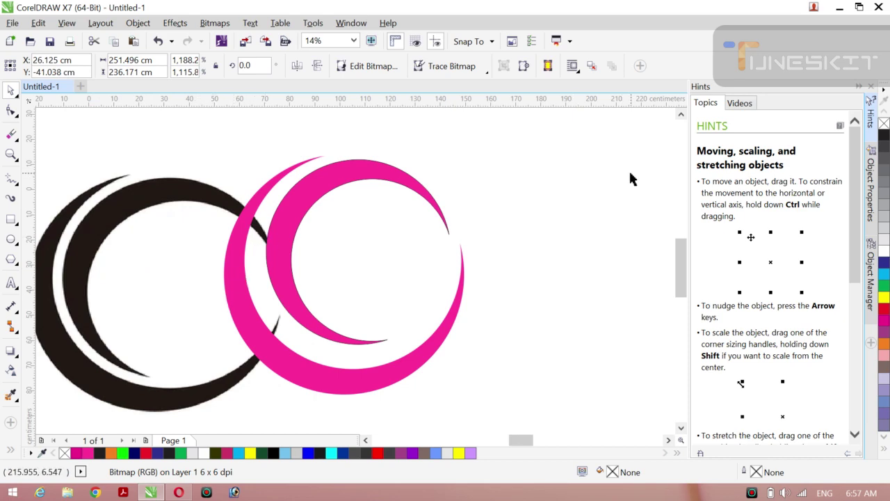
Move both pink crescents together clear of the reference bitmap and delete the bitmap
click(328, 193)
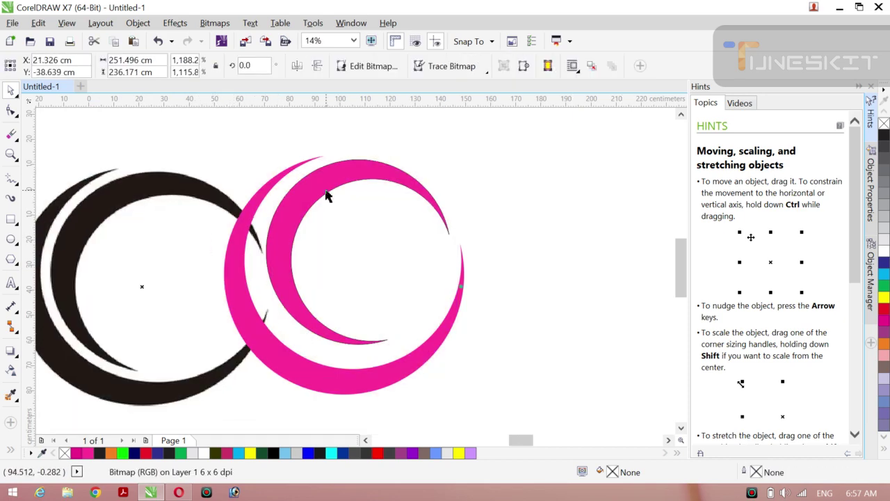
key(Tab)
shift+click(243, 324)
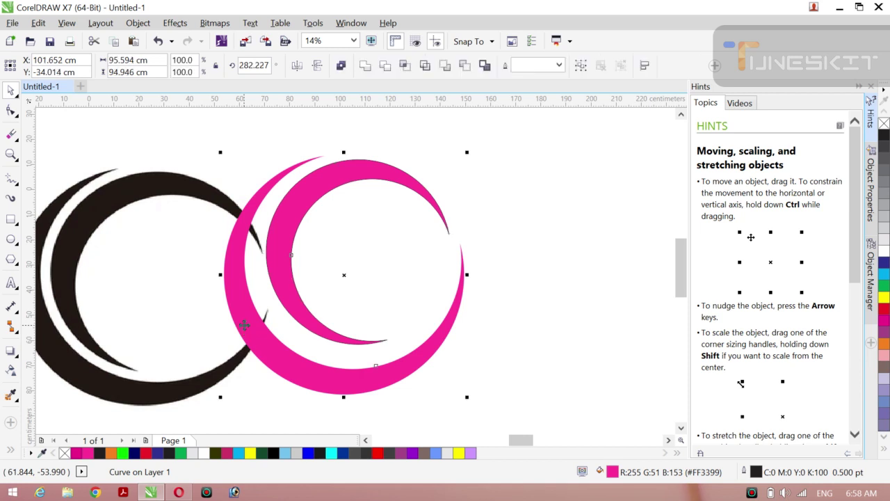
drag(344, 275, 520, 254)
click(197, 202)
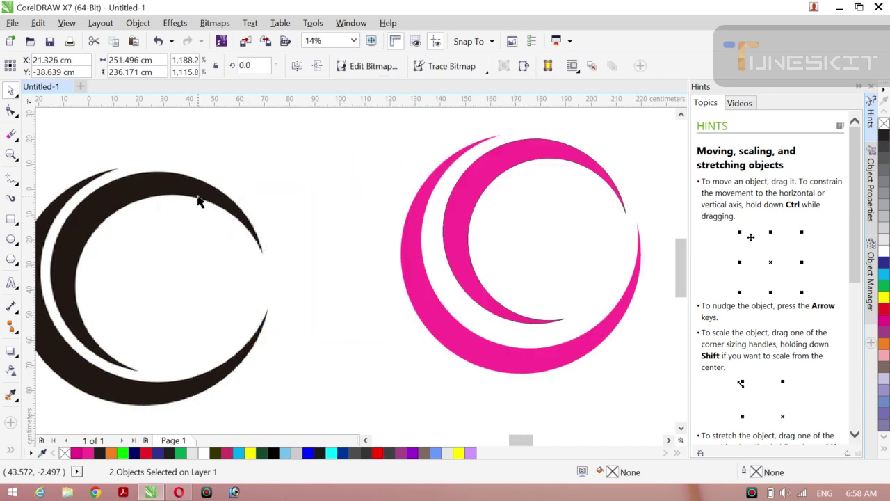
key(Delete)
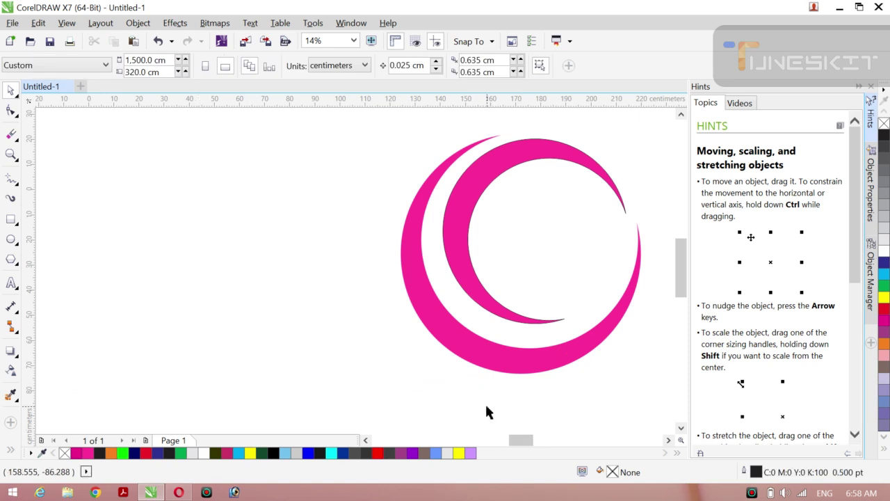
Set the outline width of the inner pink crescent to None
click(465, 355)
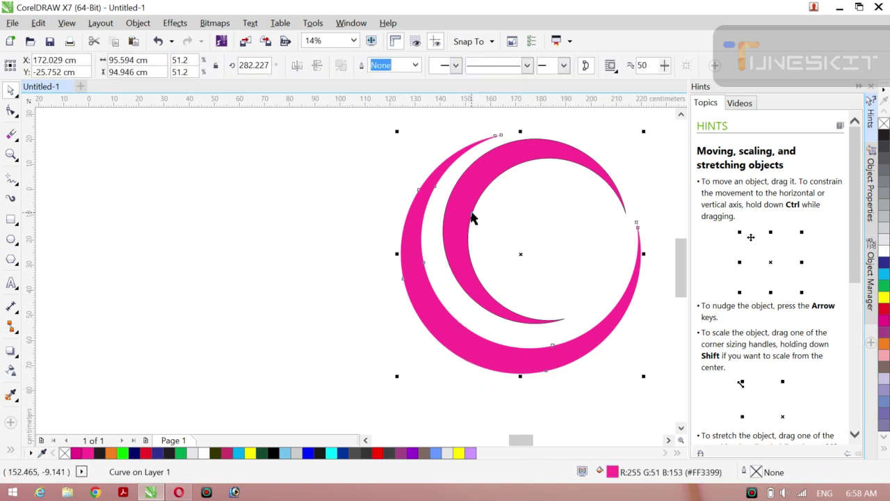
drag(472, 219, 332, 234)
key(ctrl+z)
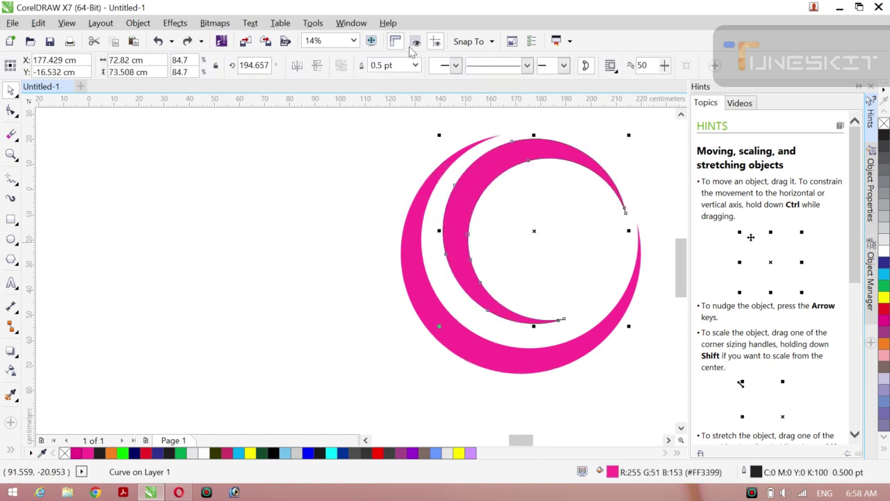
click(416, 66)
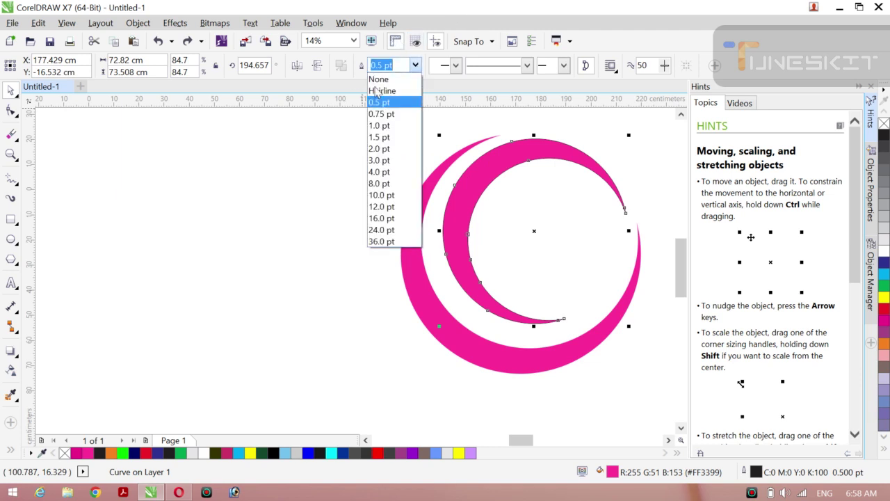
click(379, 80)
click(471, 225)
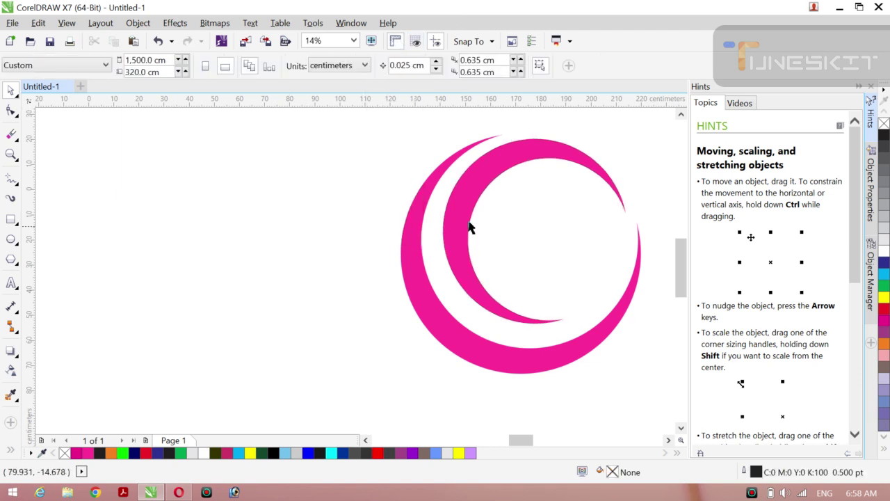
Move both pink crescents together to about X 91.6 cm, Y -36.3 cm and fill them with black
click(457, 225)
shift+click(420, 287)
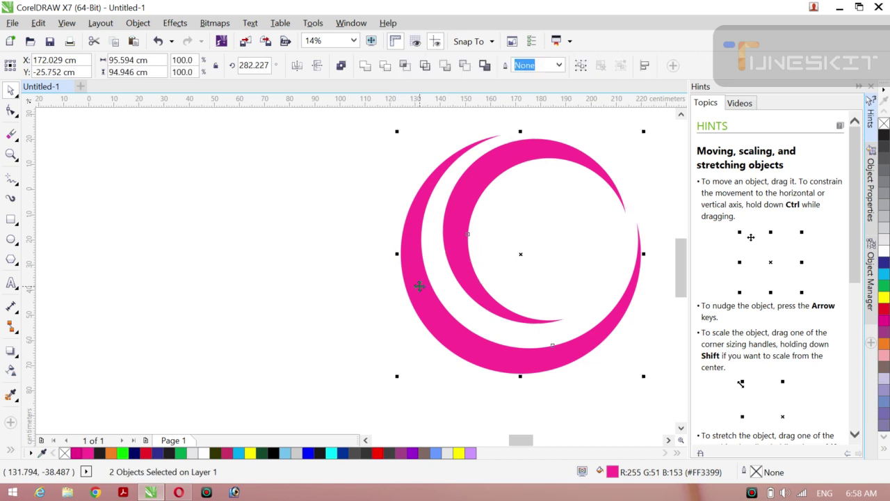
drag(521, 255, 318, 280)
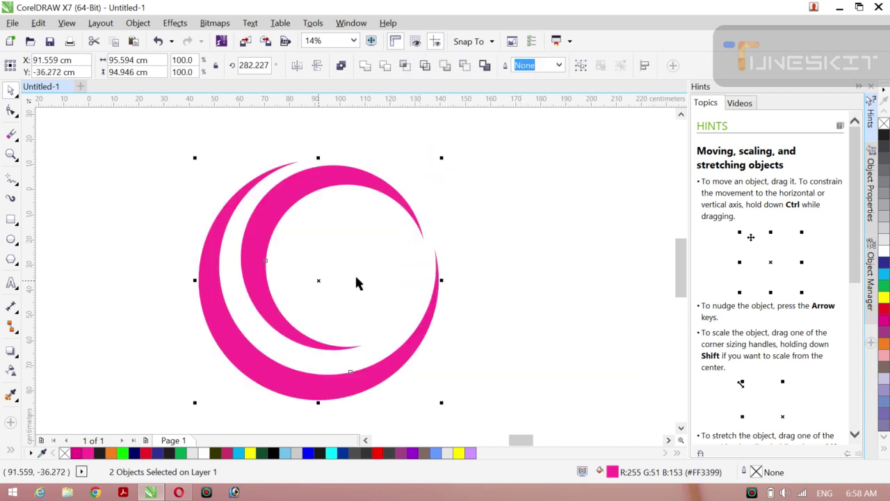
click(883, 137)
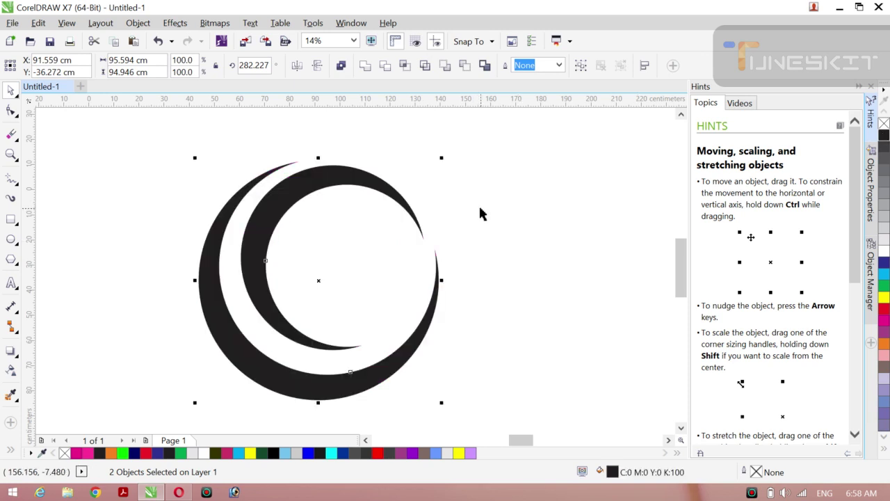
click(527, 202)
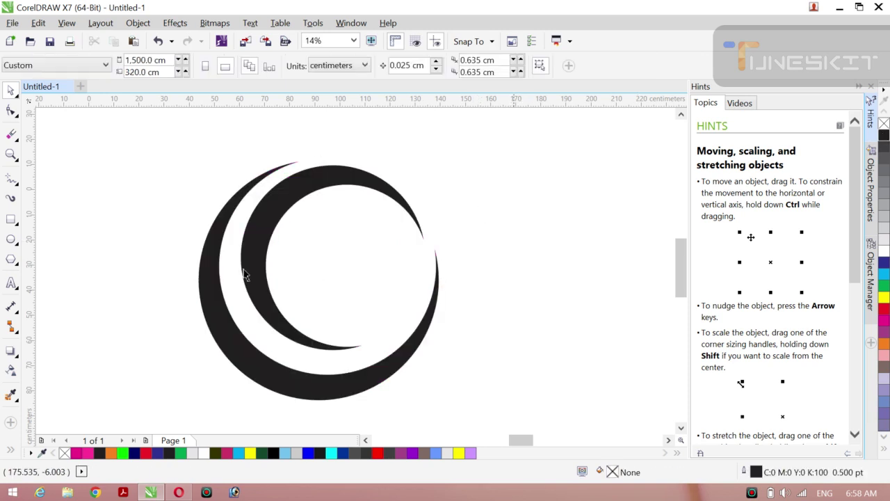
Draw a five-pointed star about 25.6 cm wide and 24.4 cm high in the empty area beside the crescents
click(19, 270)
click(56, 274)
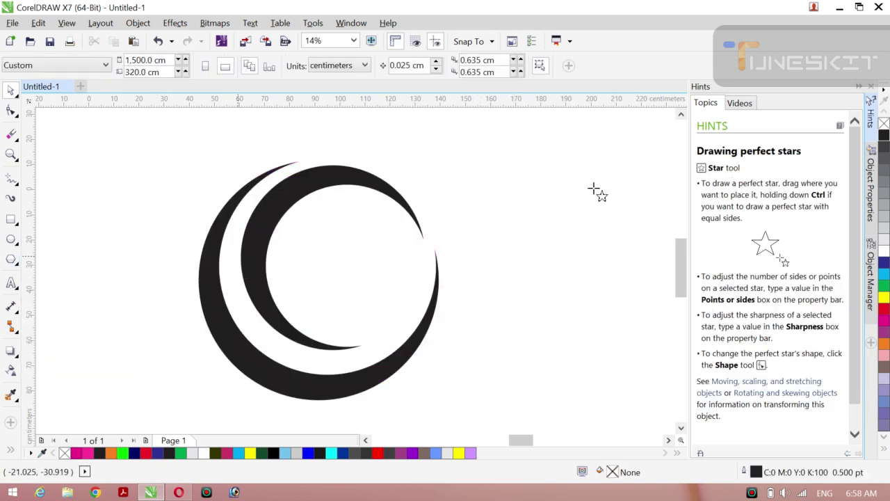
drag(541, 188, 595, 252)
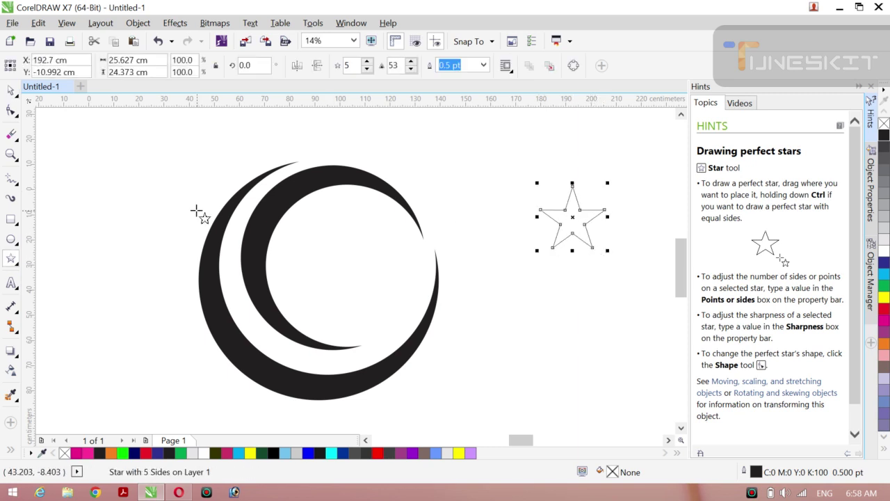
Move the star inside the inner crescent's opening and fill it with black
click(15, 95)
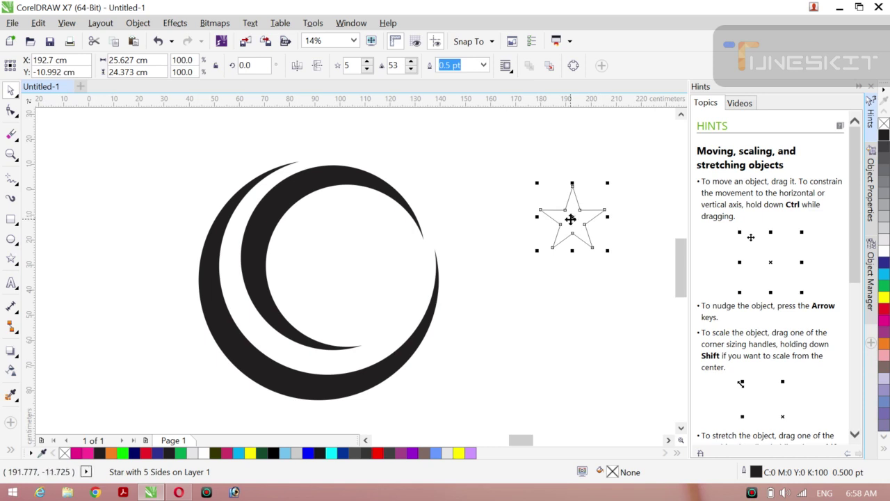
drag(570, 219, 331, 260)
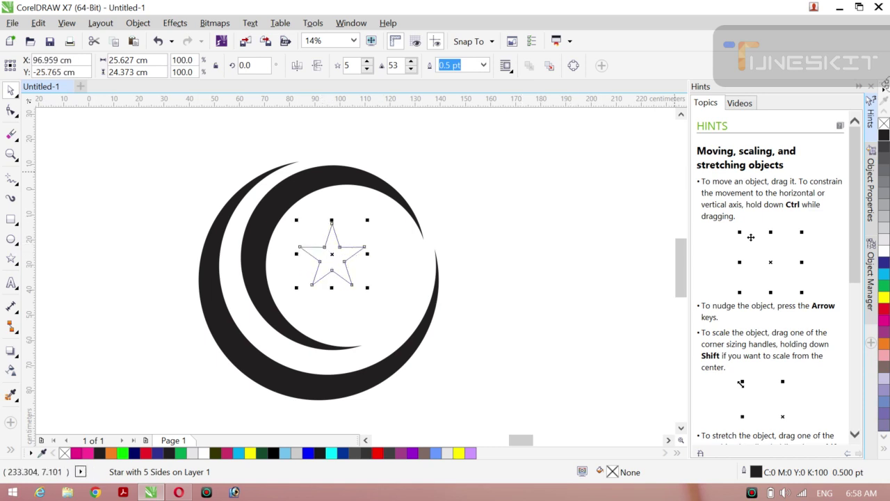
click(884, 136)
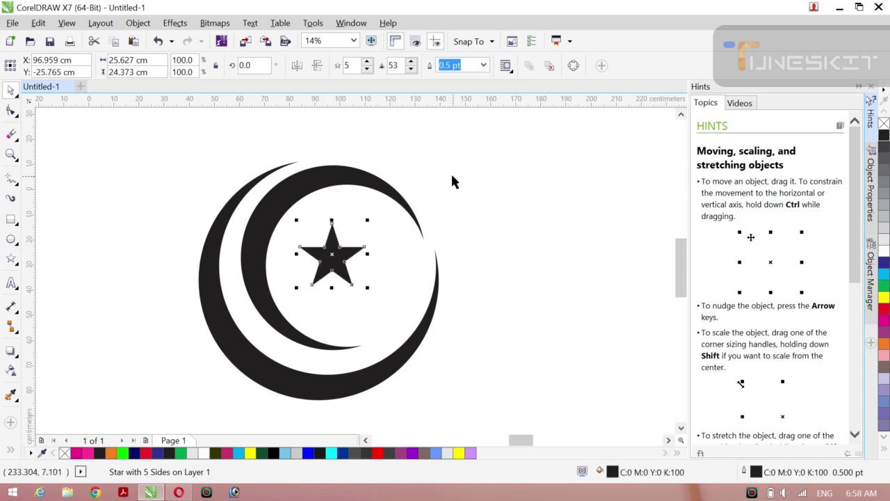
Group the two crescents and the star, and move the group to about X 67.5 cm, Y -39.1 cm
click(17, 97)
mouse_move(121, 146)
mouse_down()
mouse_move(448, 268)
mouse_move(518, 413)
mouse_up()
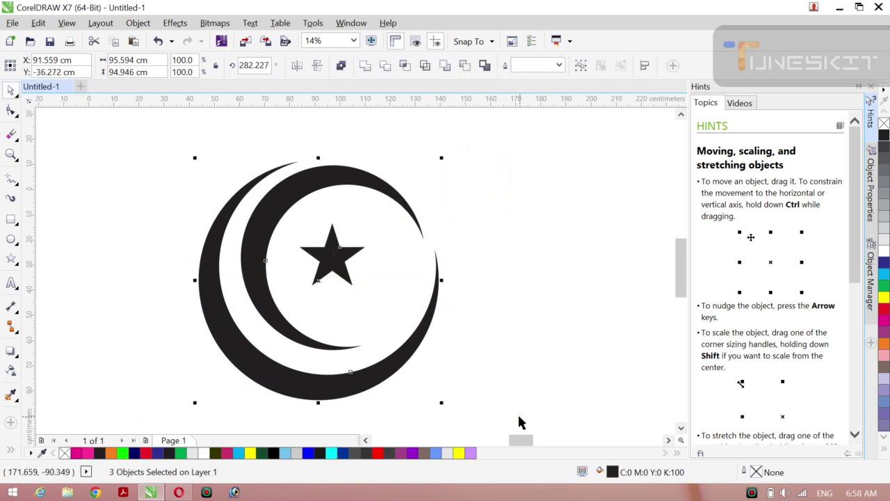
key(ctrl+g)
key(p)
scroll(497, 379, left, 5)
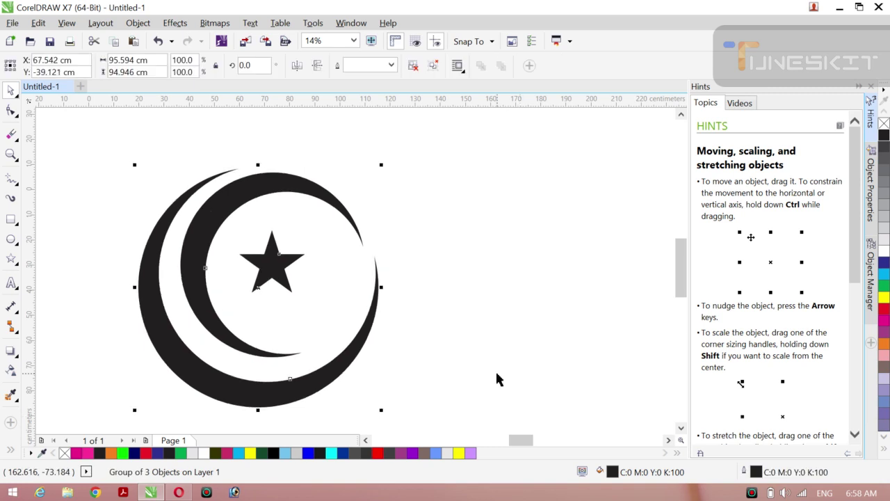
Scale the crescent-and-star group down about its centre to about 74.5 cm wide and 74 cm high, and deselect it
scroll(496, 375, left, 3)
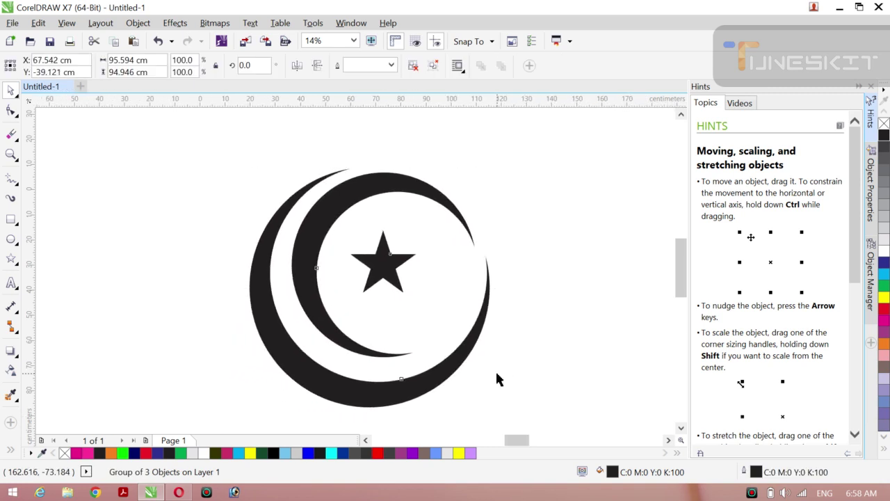
click(155, 252)
click(364, 205)
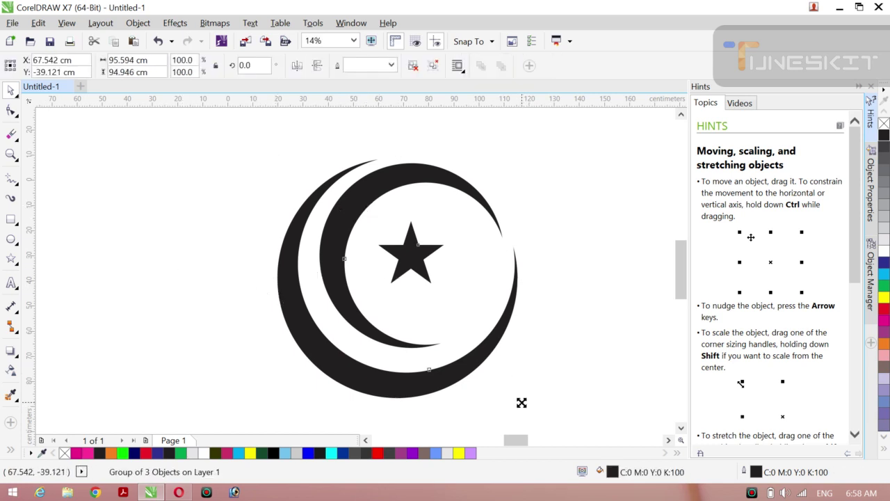
drag(521, 402, 496, 377)
mouse_move(396, 281)
mouse_down()
mouse_move(386, 263)
mouse_move(397, 279)
mouse_up()
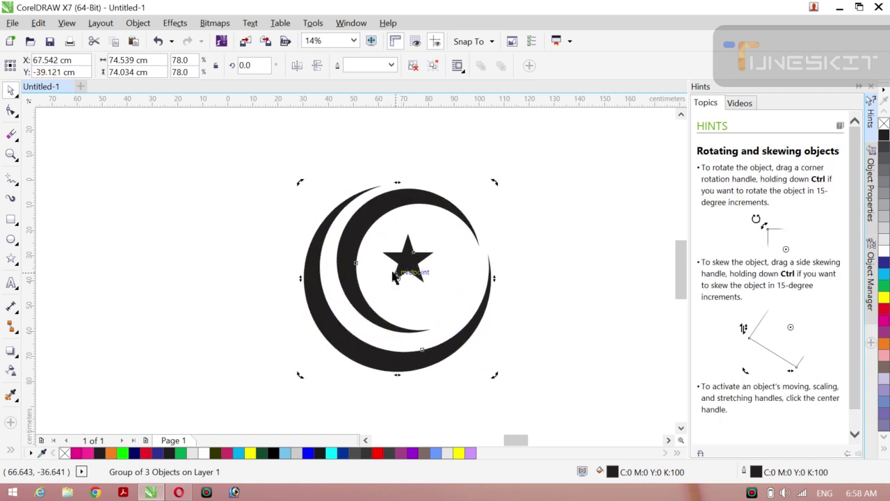
click(230, 288)
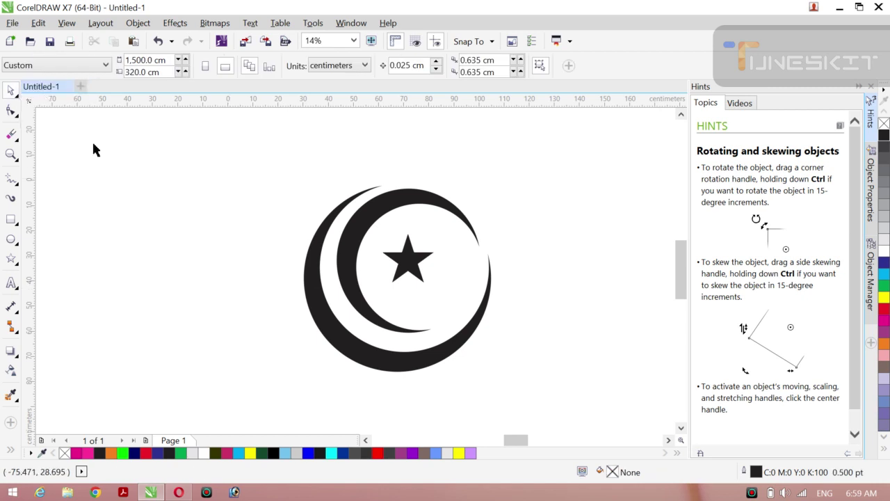
Enlarge the crescent-and-star group about its centre to about 115.4 cm wide and 114.6 cm high, and deselect it
click(394, 364)
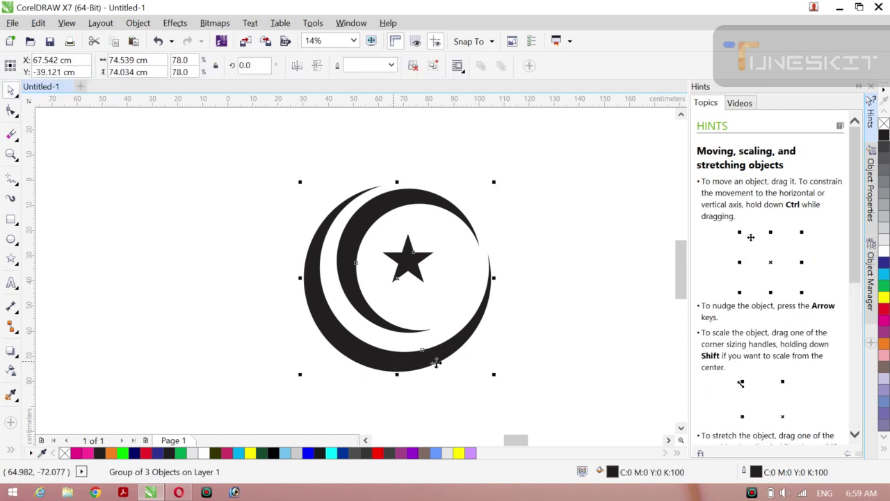
drag(495, 375, 555, 431)
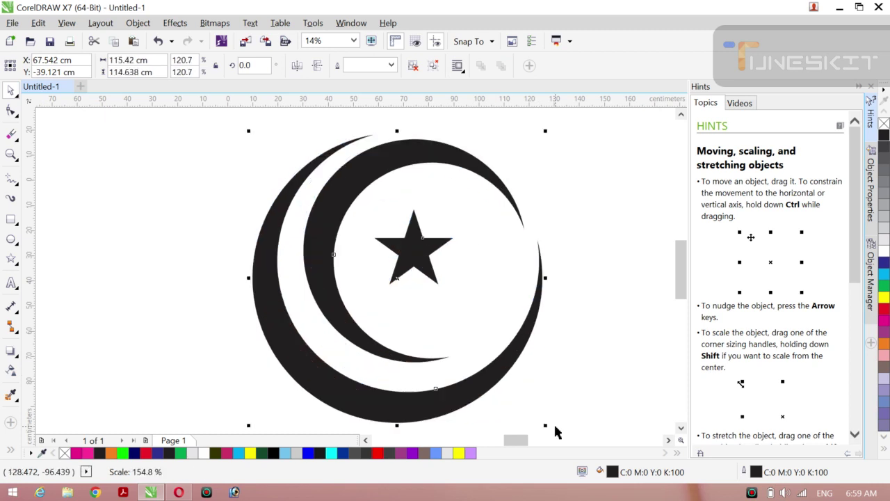
click(161, 249)
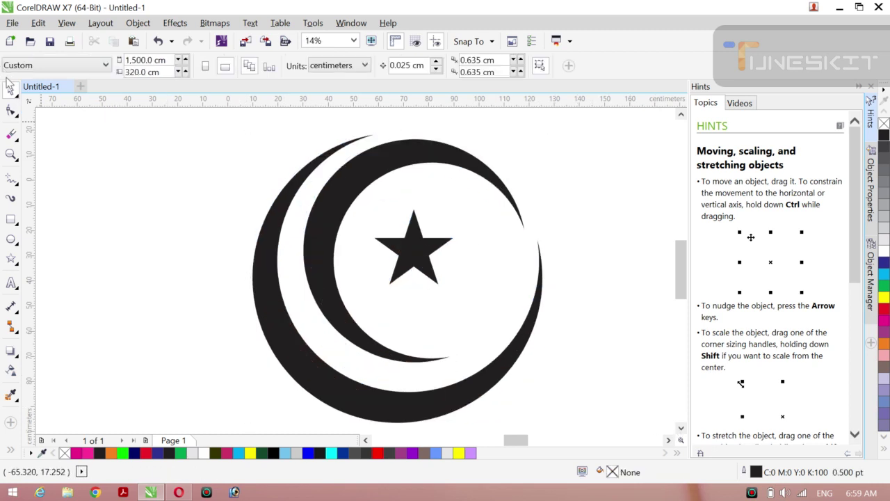
With the Pick tool active, relocate the ruler origin to a point just right of the star, inside the inner crescent's opening
click(18, 97)
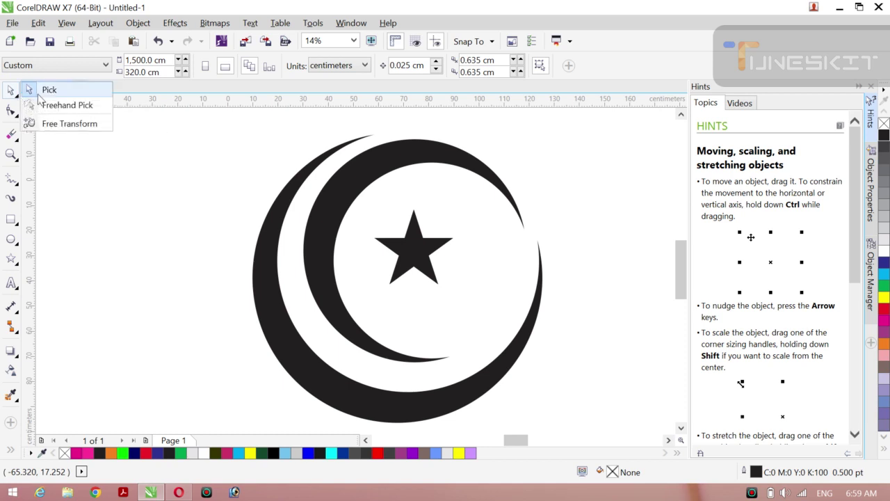
click(38, 94)
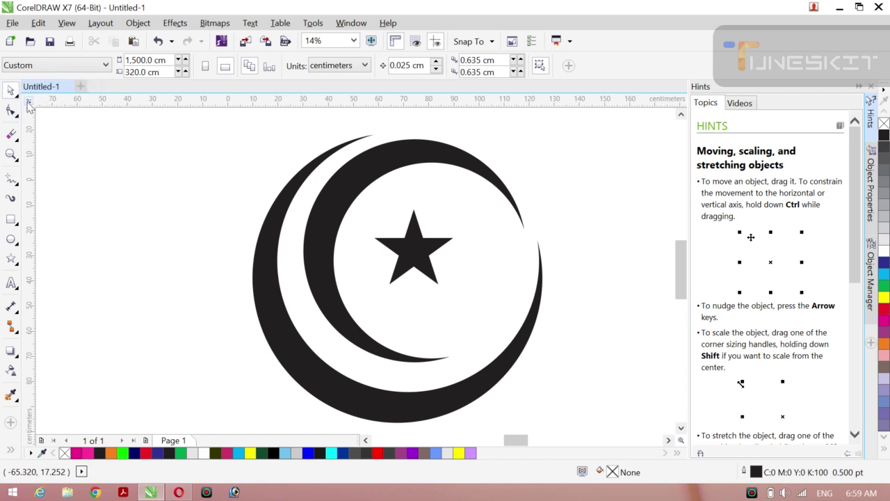
drag(28, 104, 246, 243)
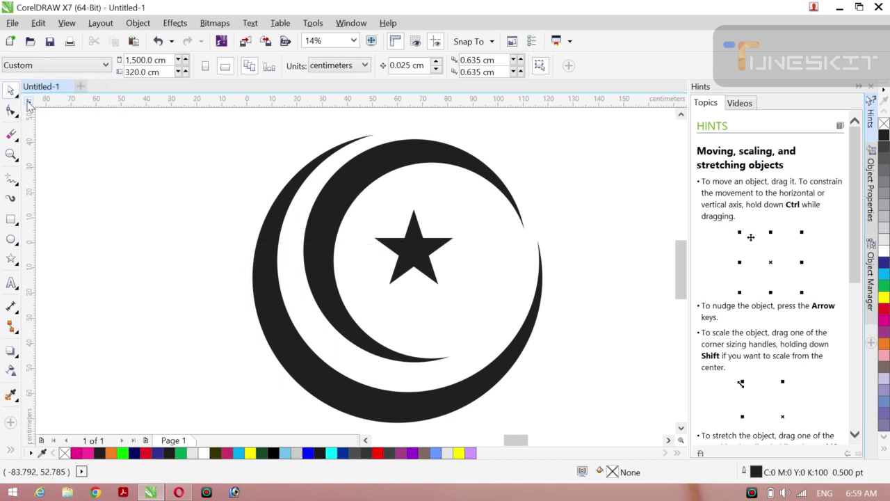
drag(28, 104, 461, 254)
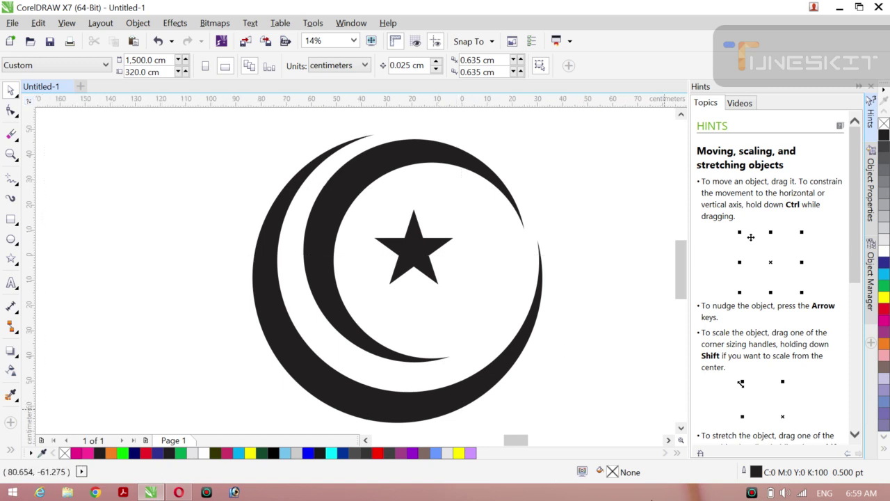
click(751, 493)
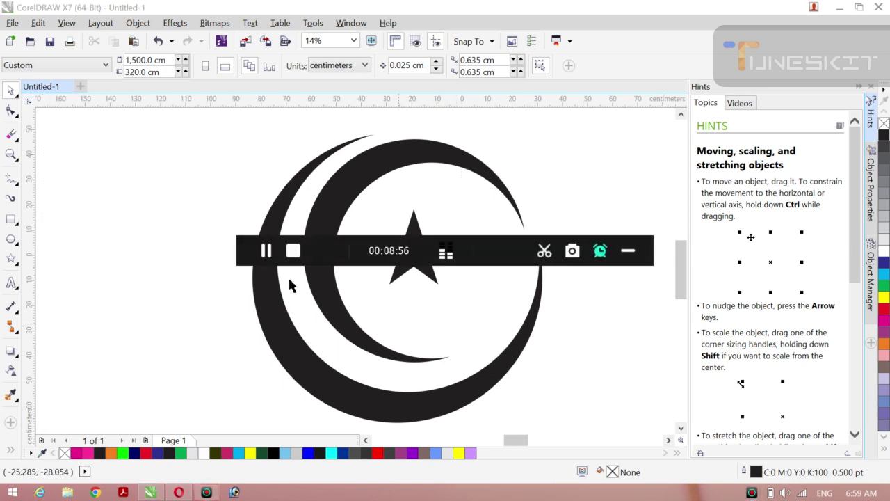